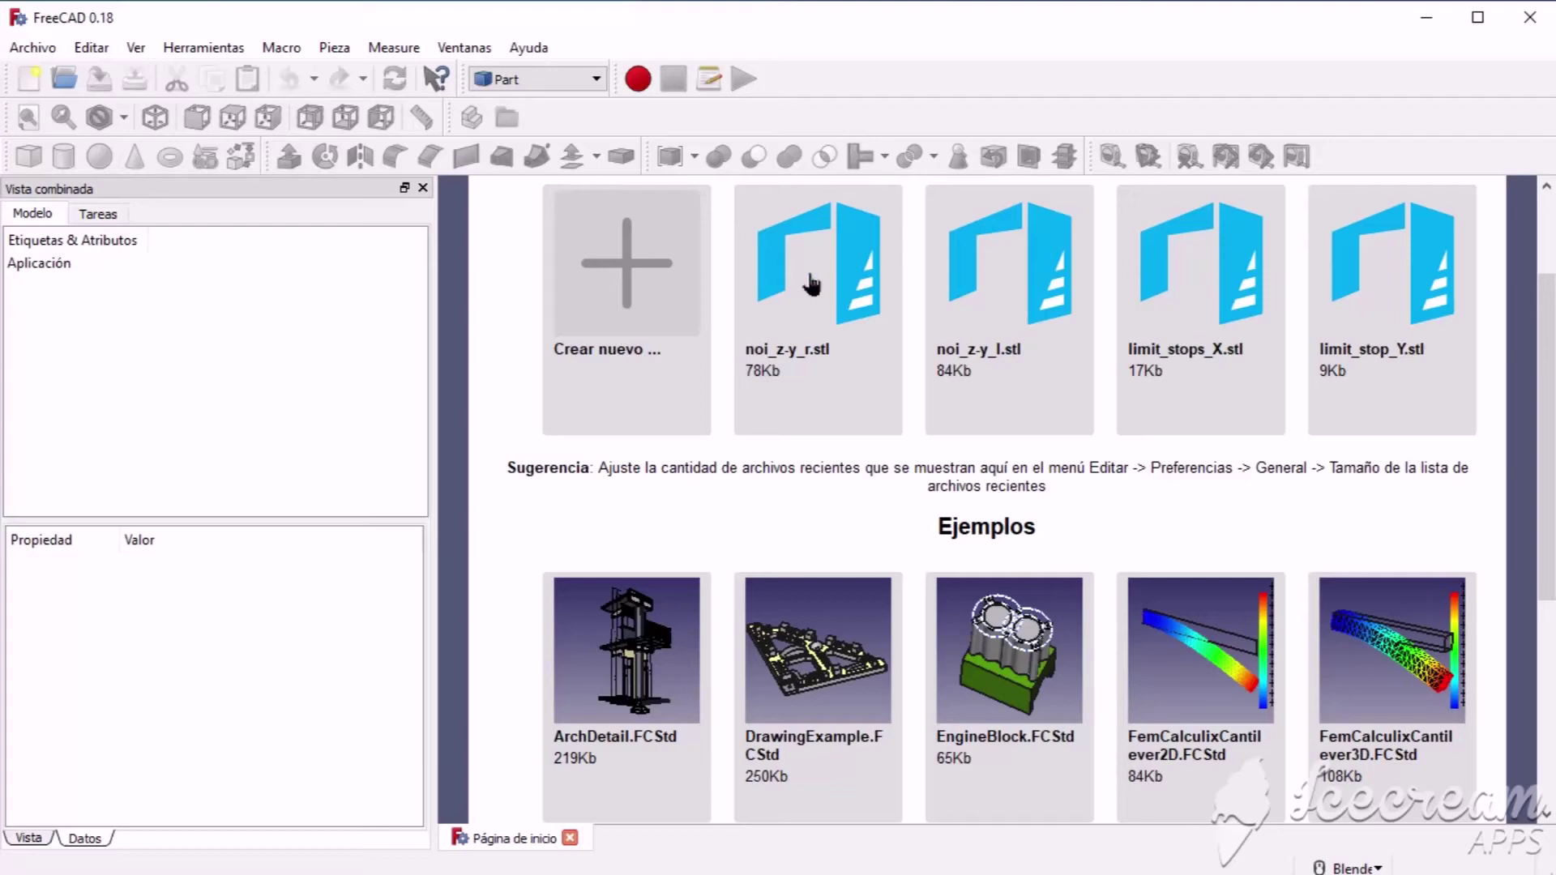
# Step: Load the noi_z-y_r.stl mesh, fit it to a tilted 3D view, and select it
pyautogui.click(805, 354)
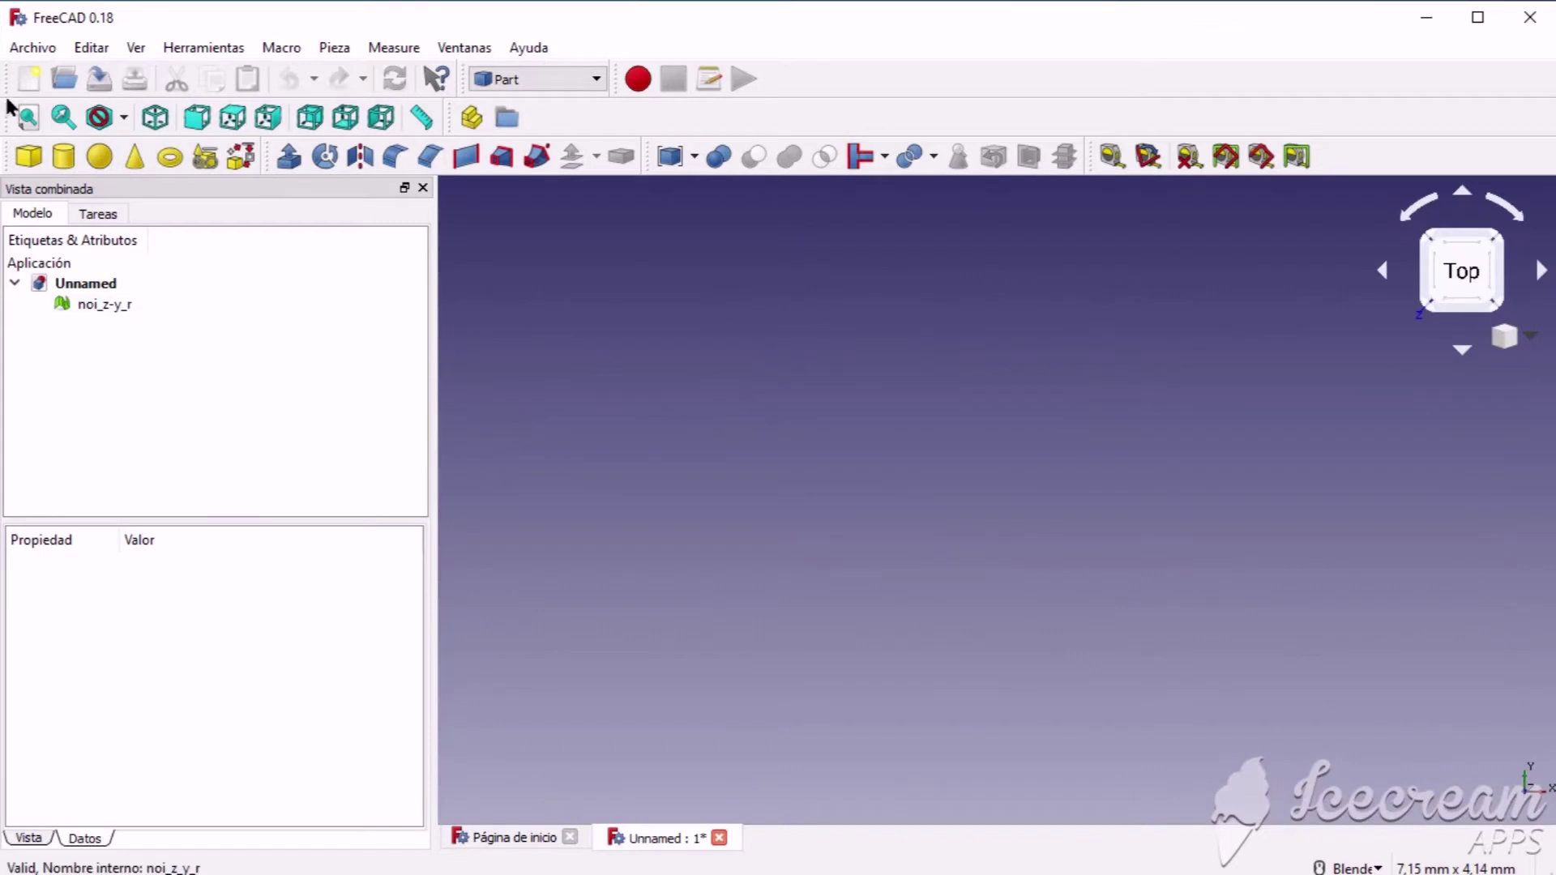
pyautogui.click(29, 118)
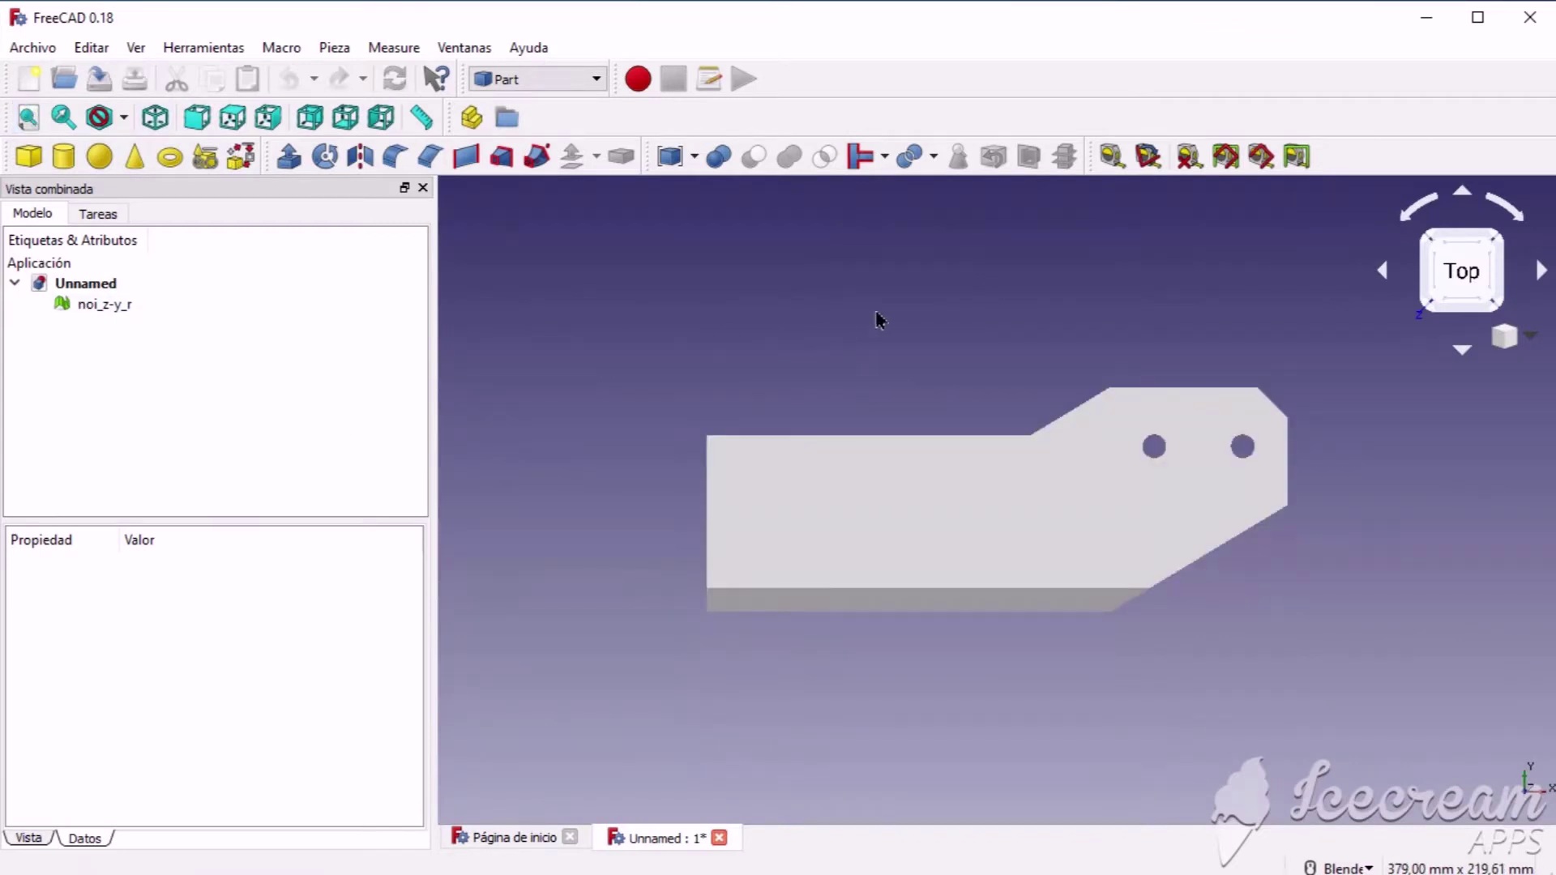
pyautogui.moveTo(906, 316)
pyautogui.mouseDown(button='middle')
pyautogui.moveTo(980, 424)
pyautogui.moveTo(1049, 493)
pyautogui.moveTo(1119, 532)
pyautogui.moveTo(1179, 608)
pyautogui.moveTo(1132, 646)
pyautogui.moveTo(974, 547)
pyautogui.mouseUp(button='middle')
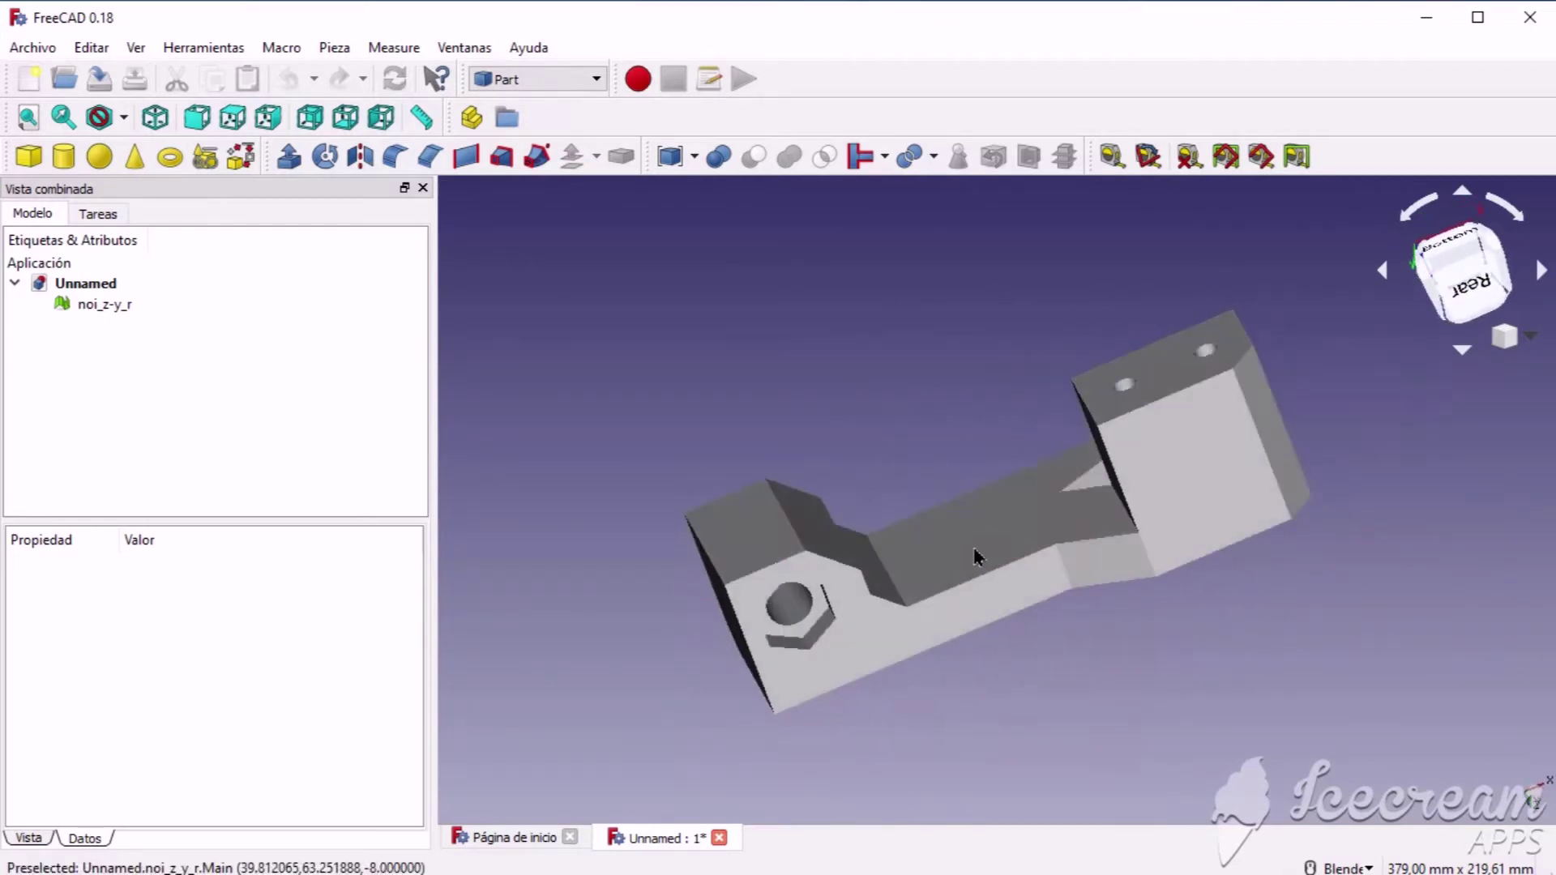
pyautogui.click(972, 540)
# Step: Try the Part Design workbench, then return to Part and show its Pieza shape operations
pyautogui.click(519, 75)
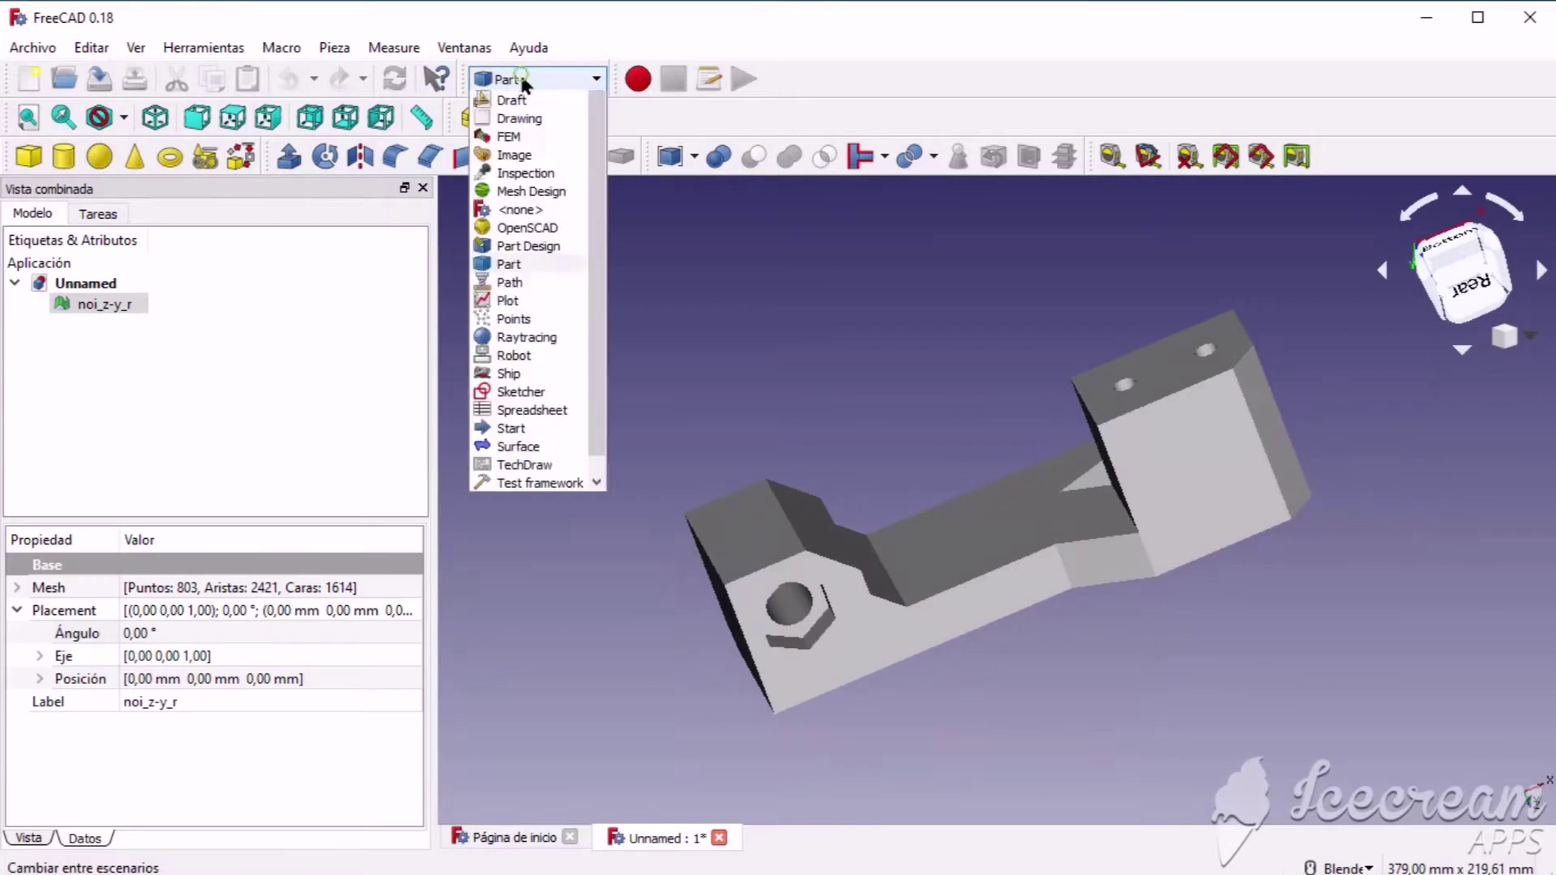
pyautogui.click(547, 285)
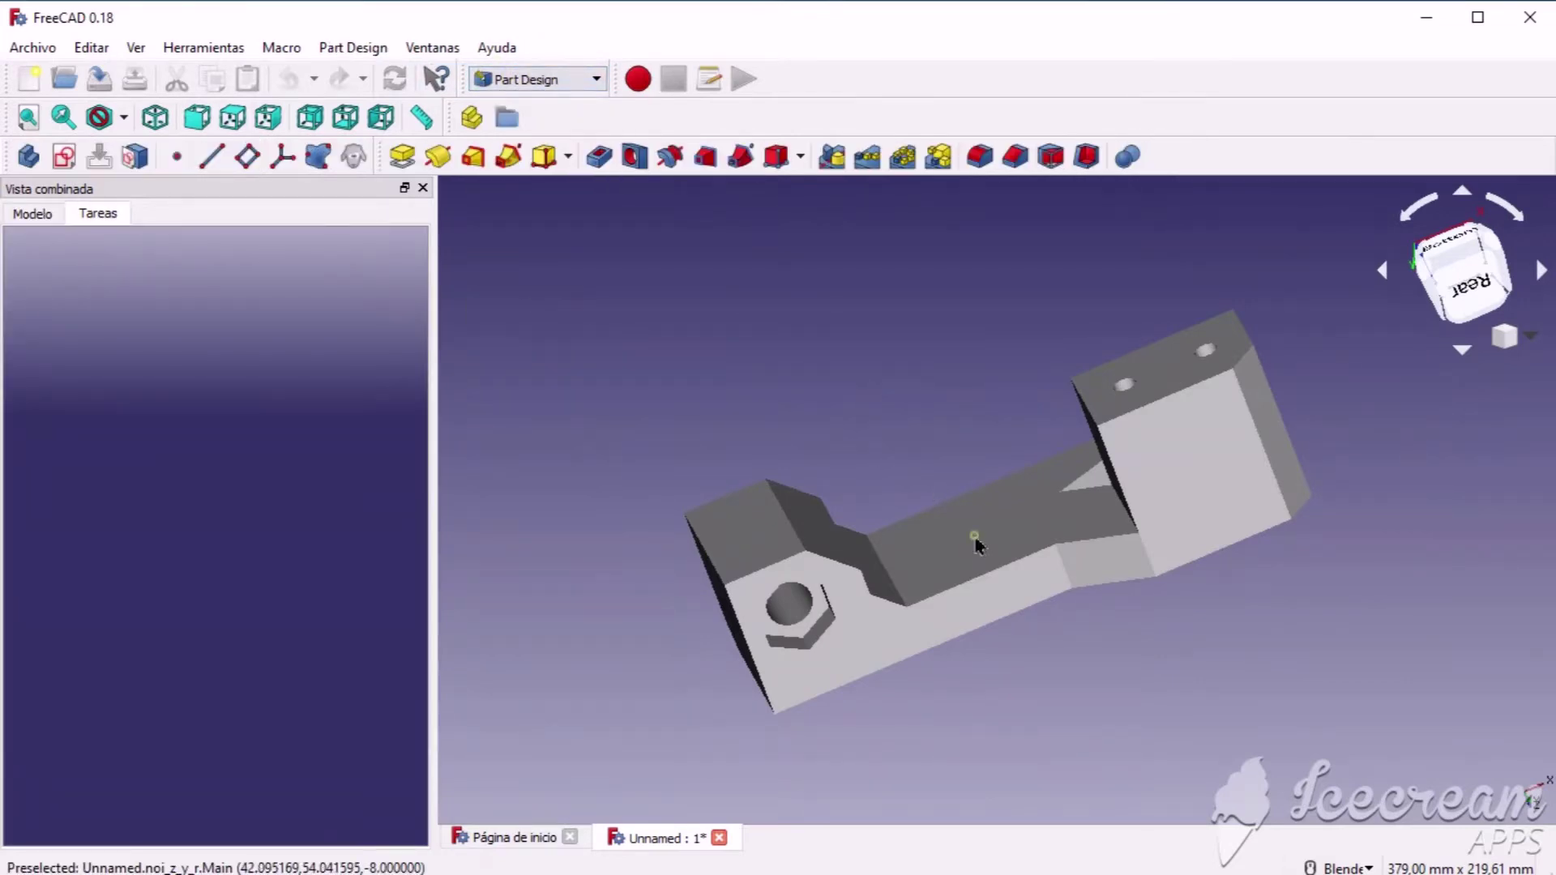
pyautogui.click(42, 215)
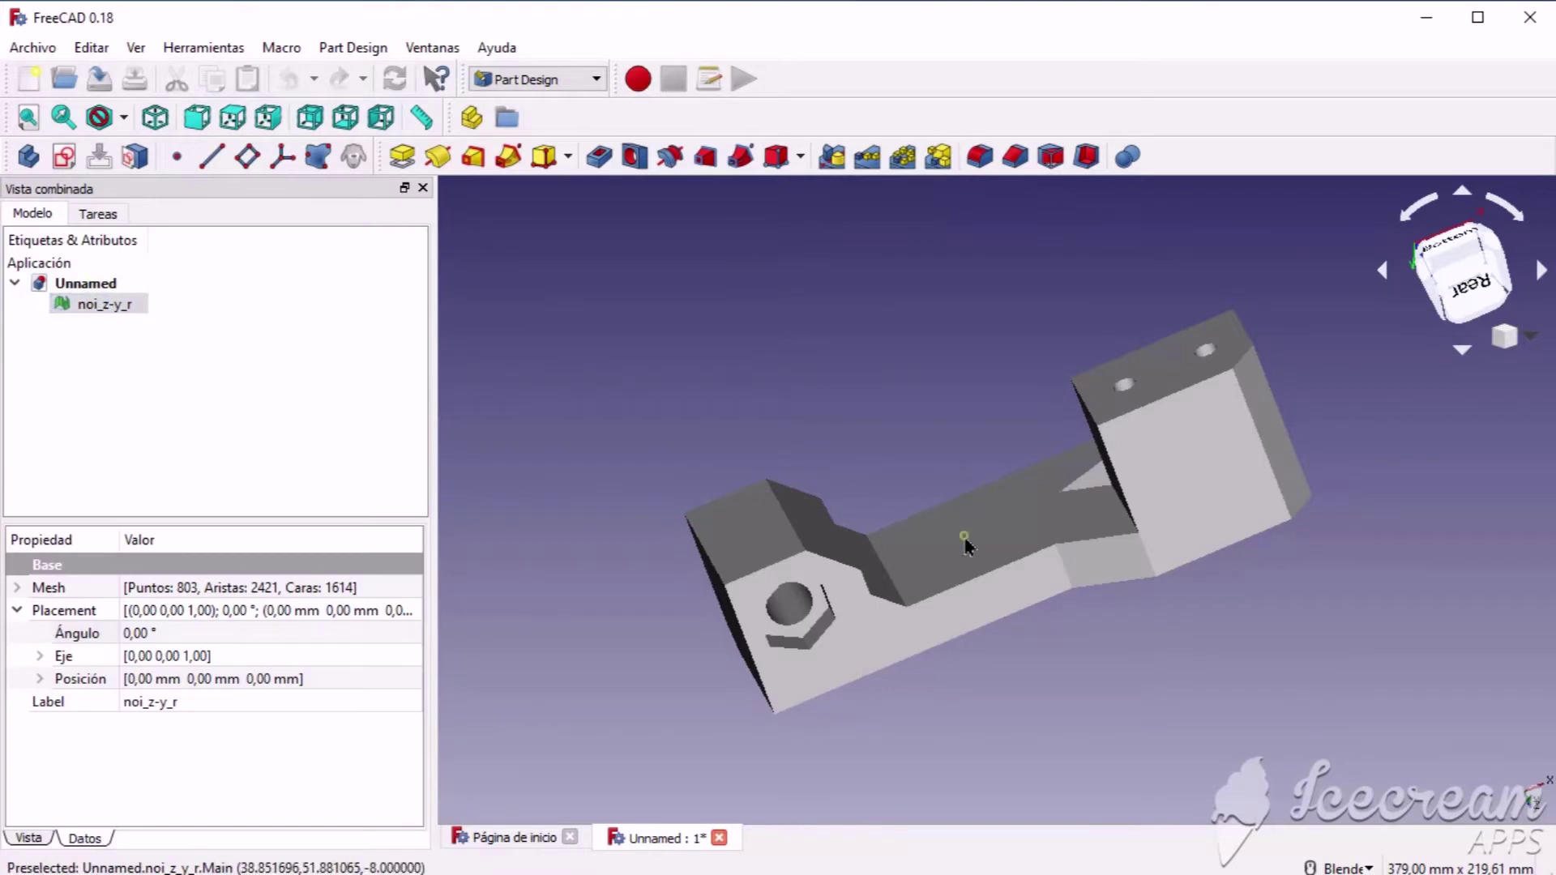
pyautogui.click(582, 369)
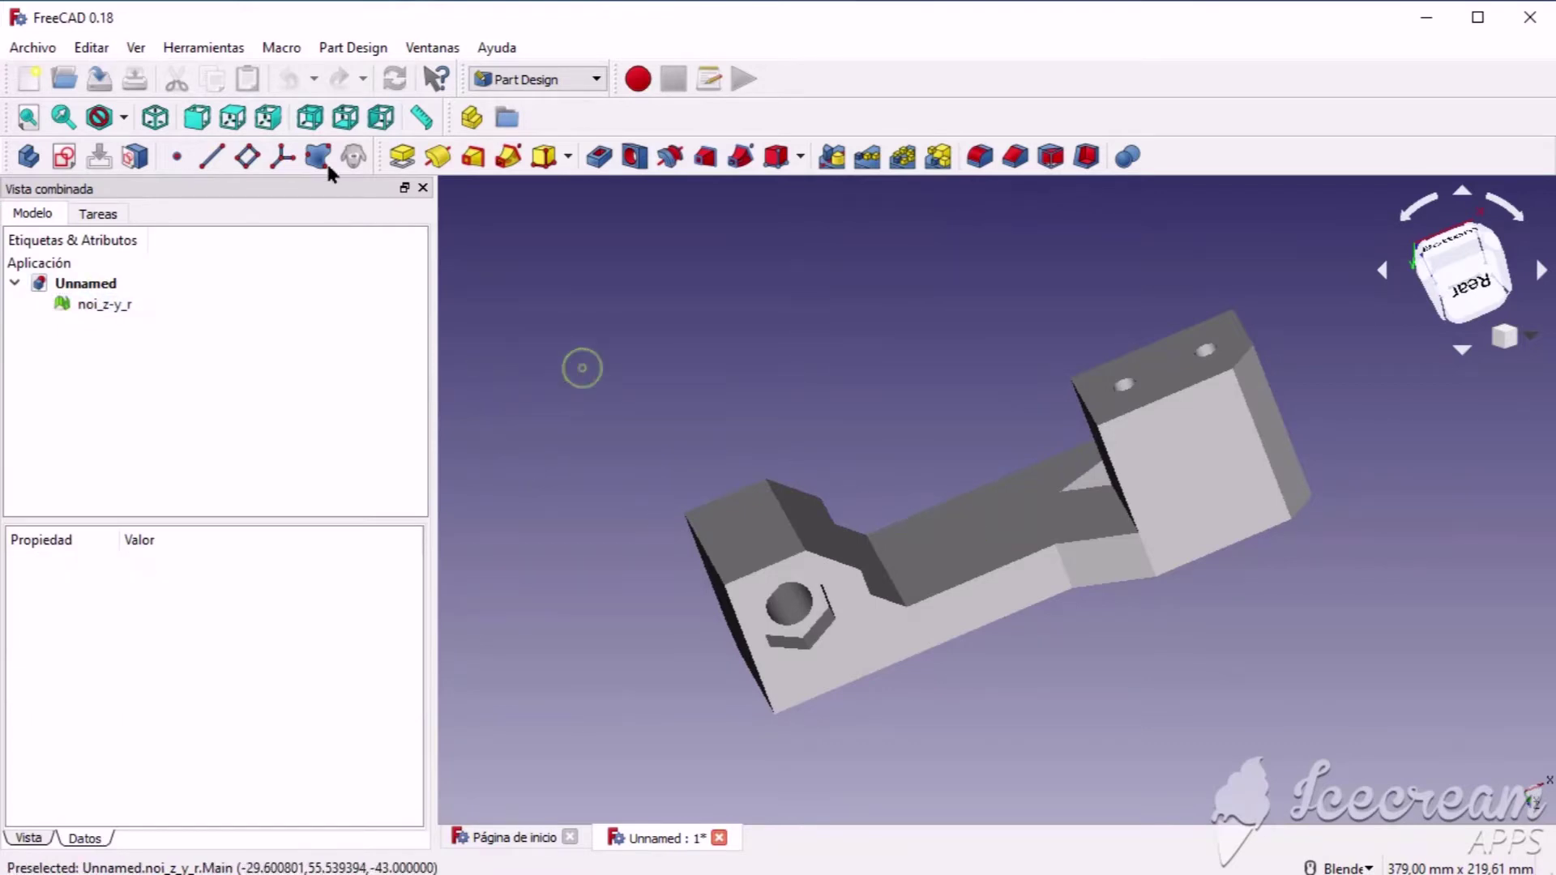
pyautogui.click(510, 81)
pyautogui.click(508, 302)
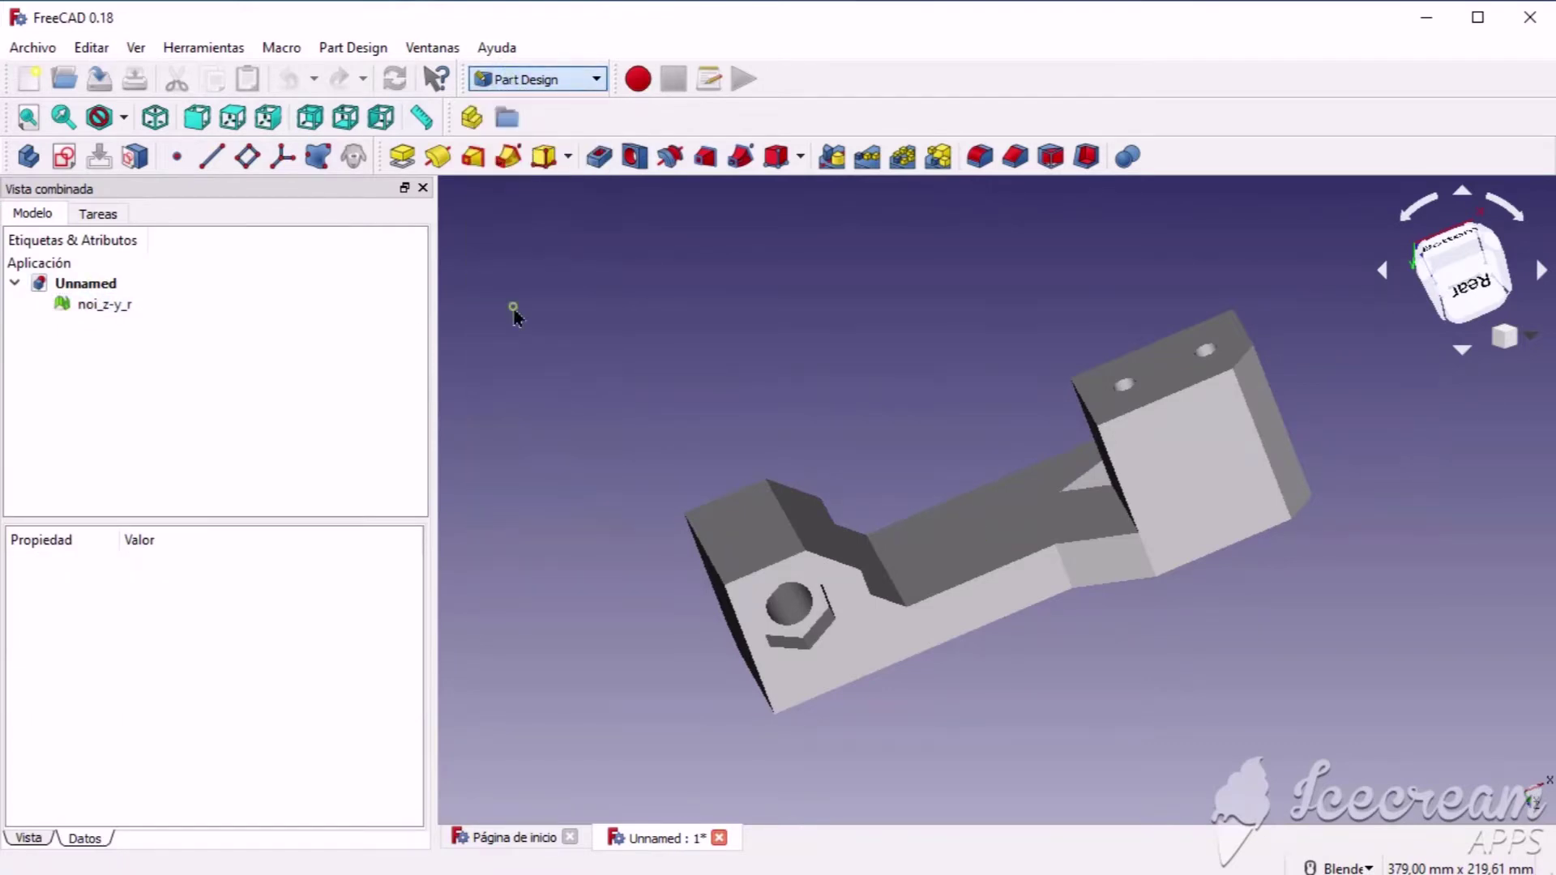
pyautogui.click(339, 47)
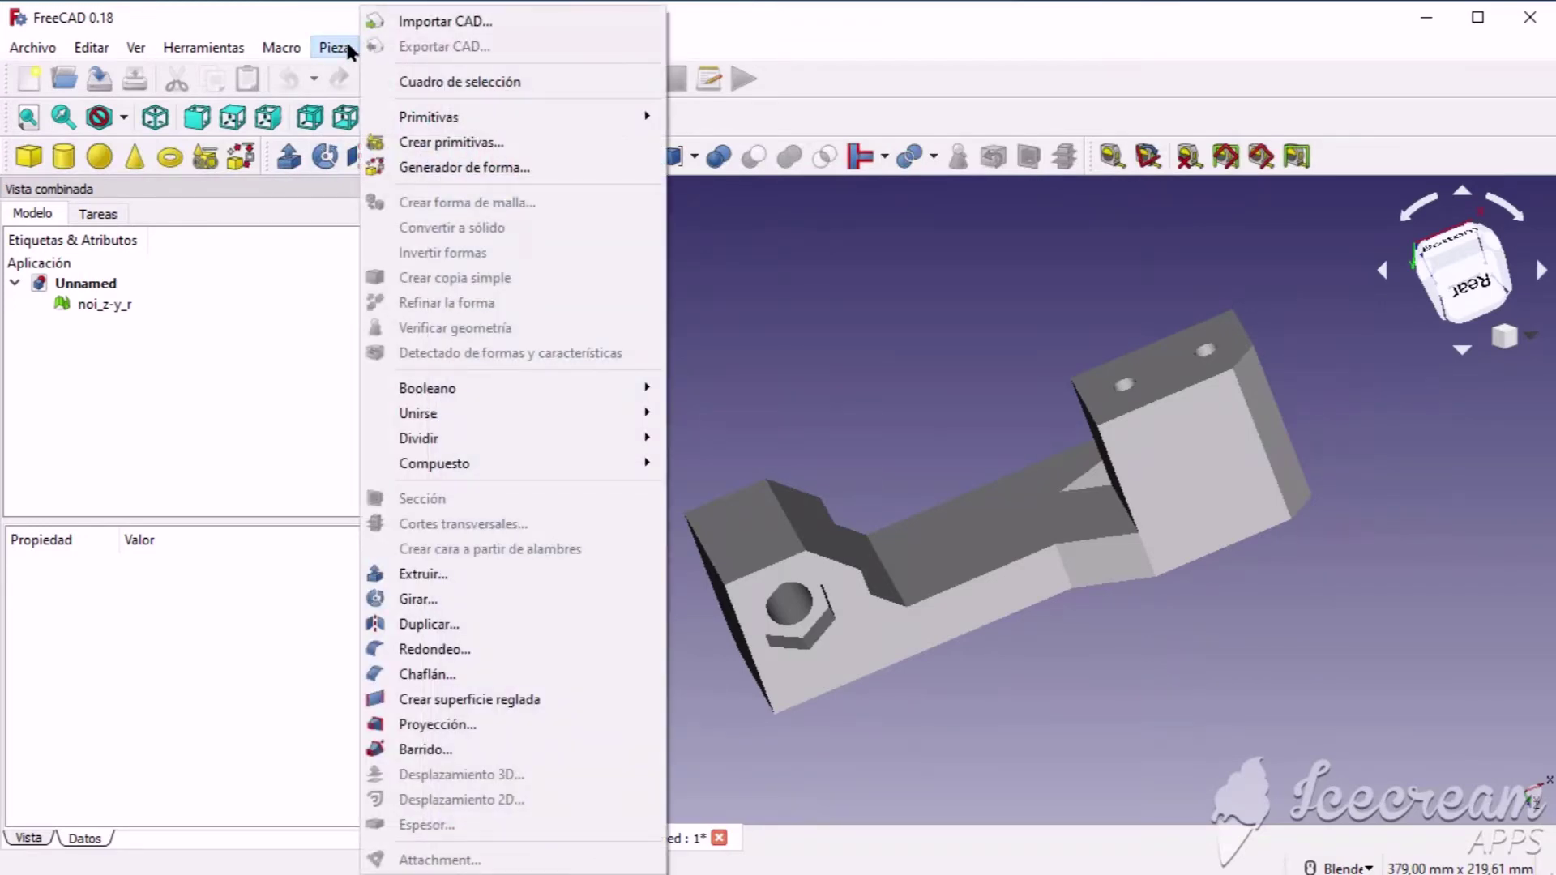
# Step: Create shape noi_z_y_r001 from the noi_z-y_r mesh at 0,10 tolerance, then select it
pyautogui.click(113, 304)
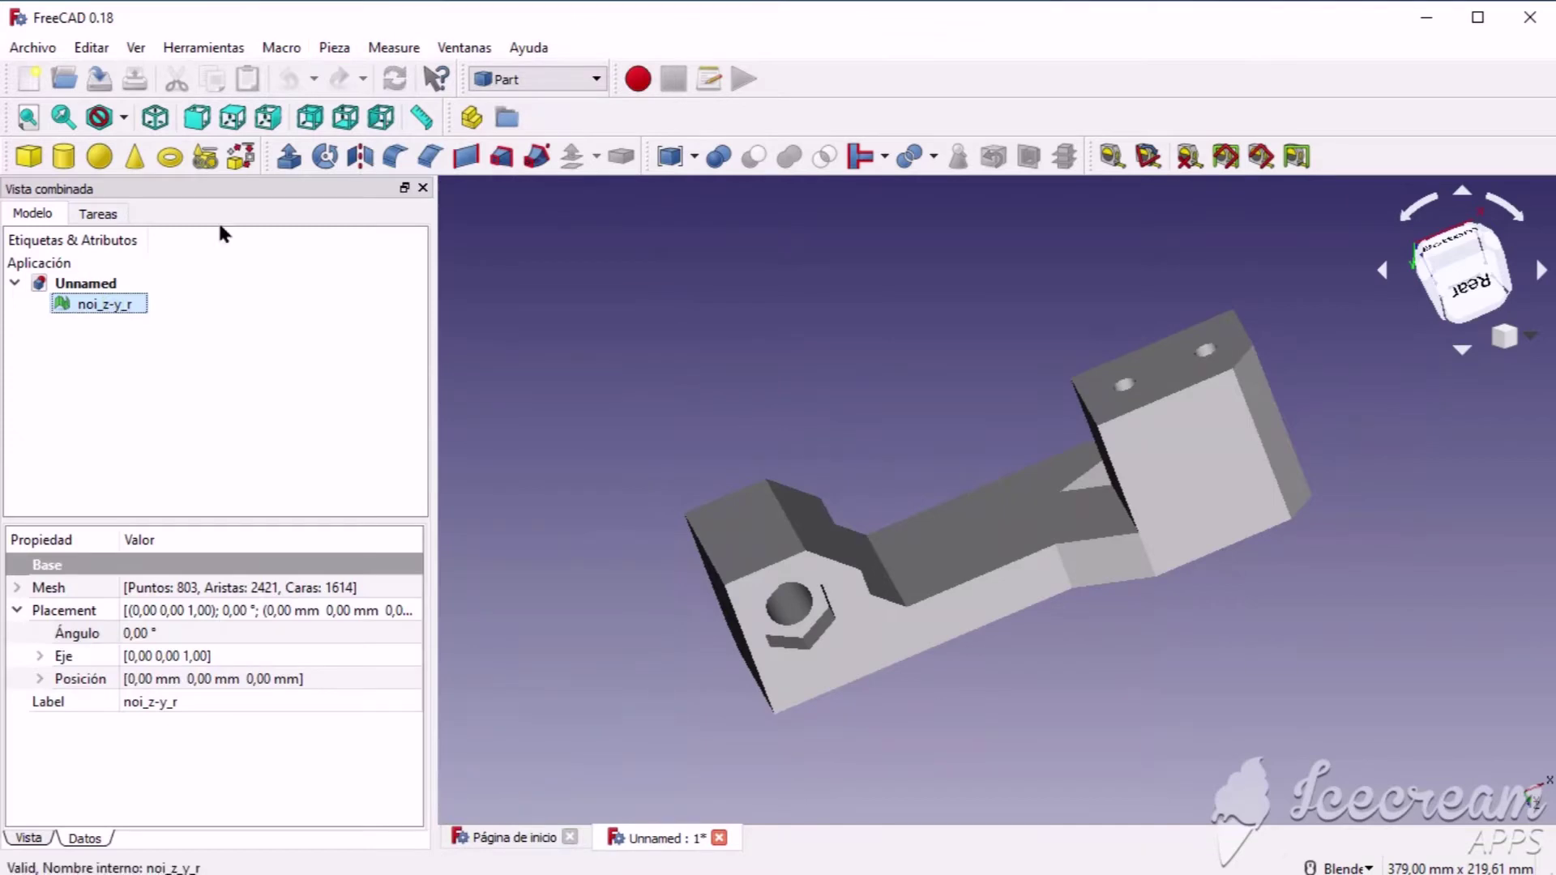
pyautogui.click(334, 47)
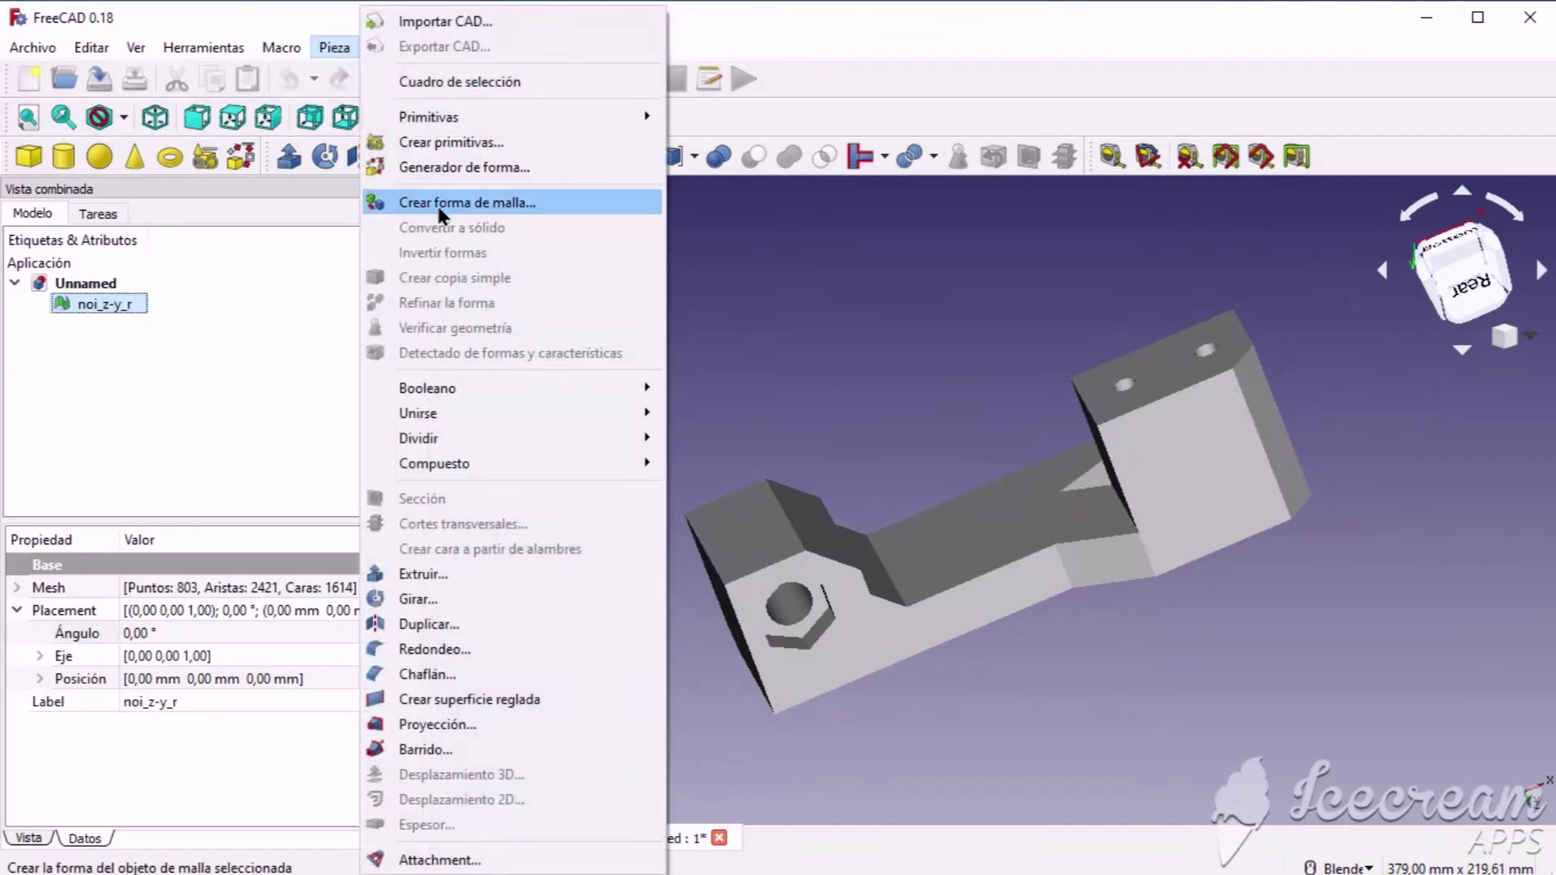
pyautogui.click(488, 204)
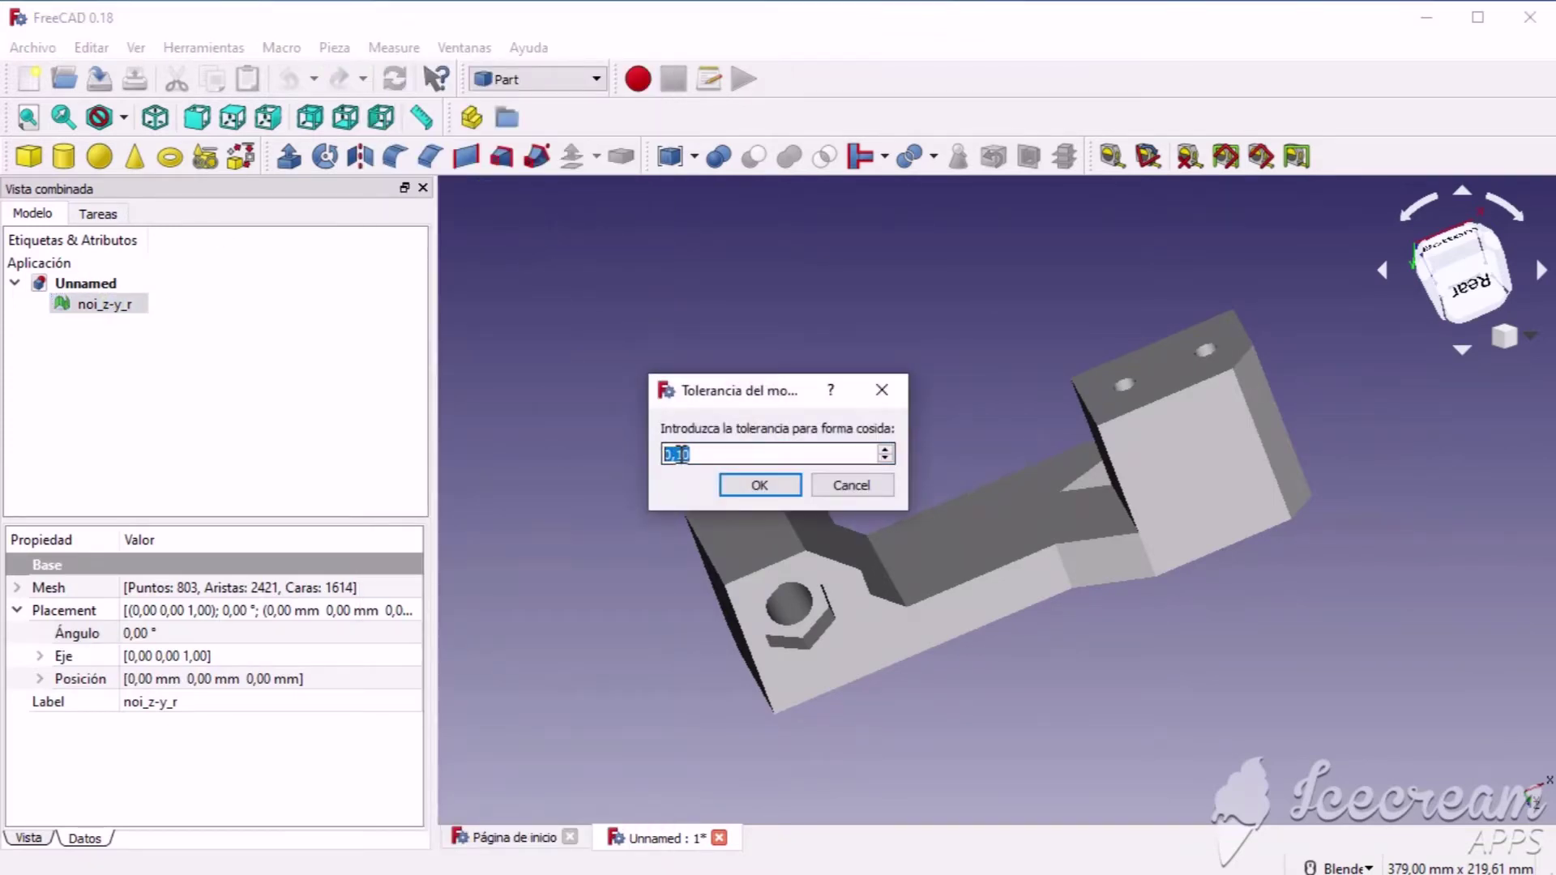
pyautogui.click(731, 490)
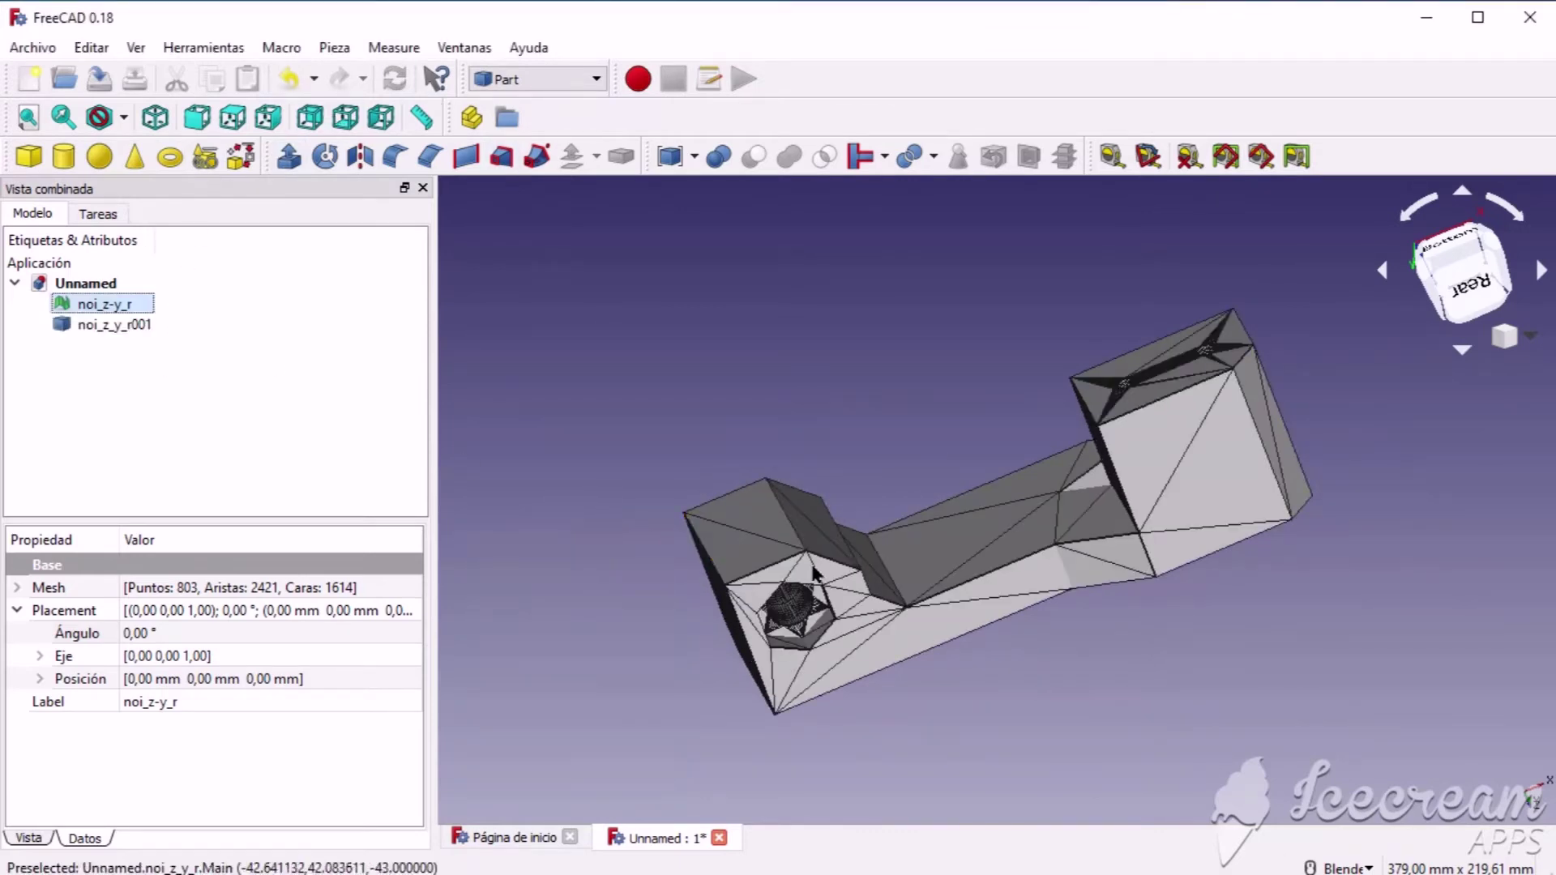
pyautogui.click(110, 326)
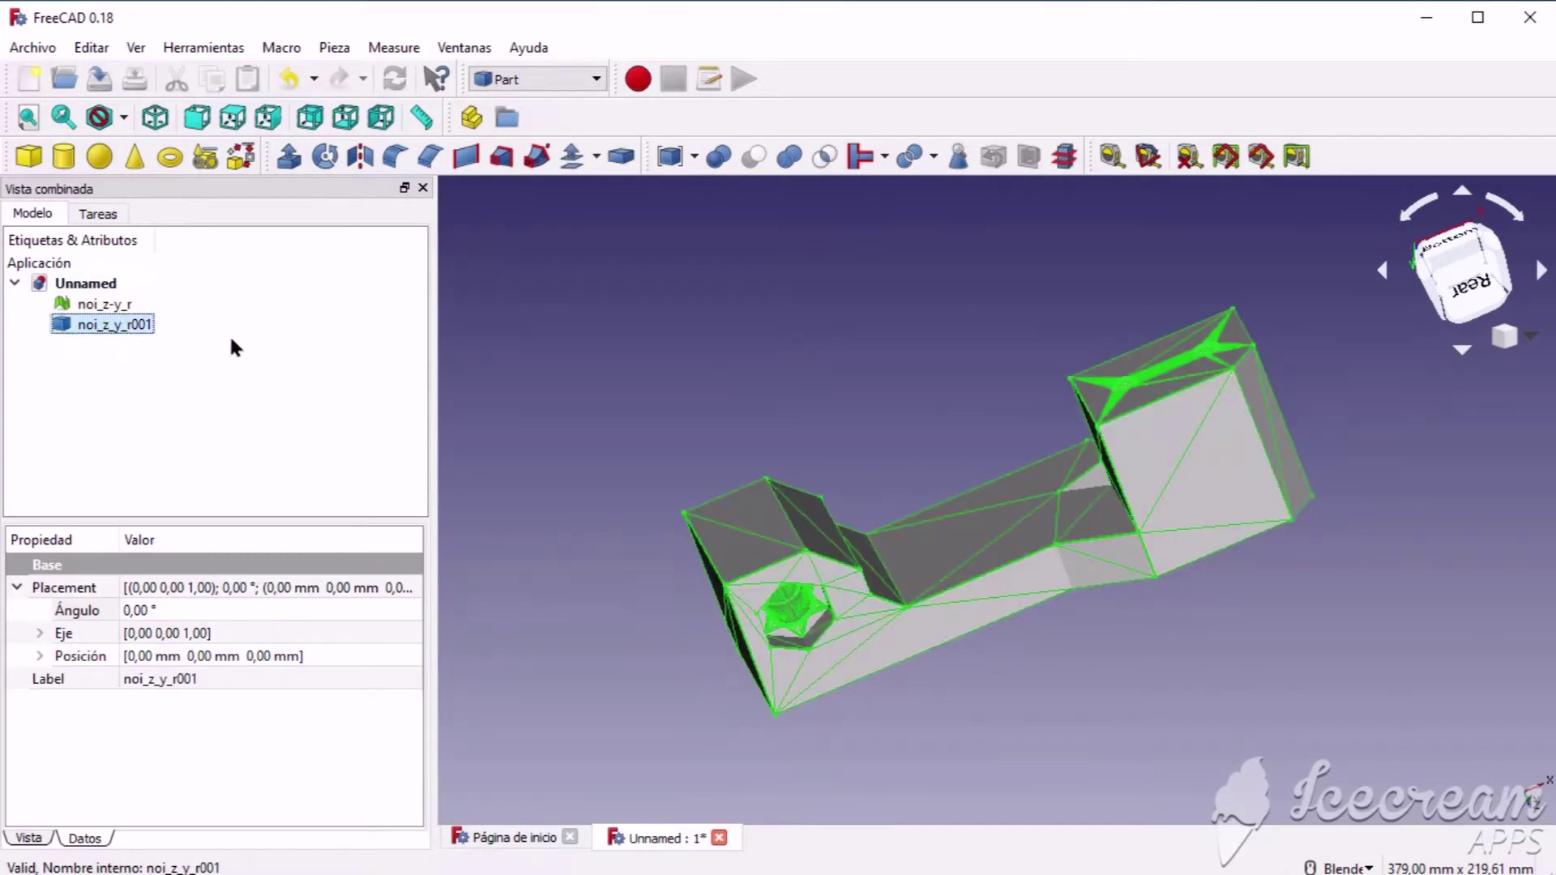
# Step: Build a refined Solid from the noi_z_y_r001 shell using the shape builder's solid-from-shell option
pyautogui.click(339, 49)
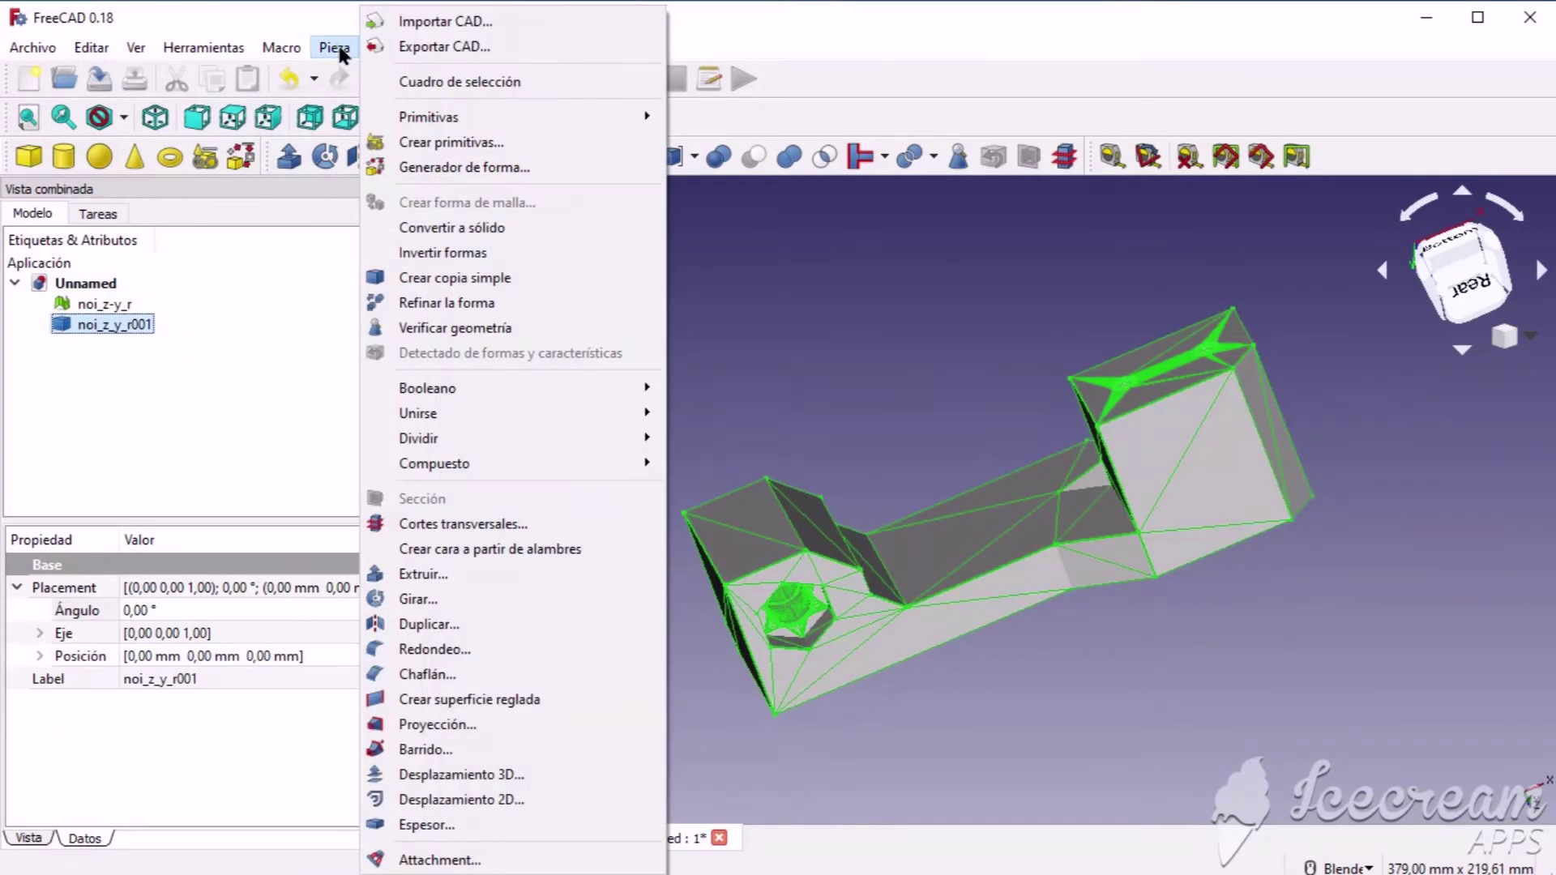
pyautogui.click(422, 179)
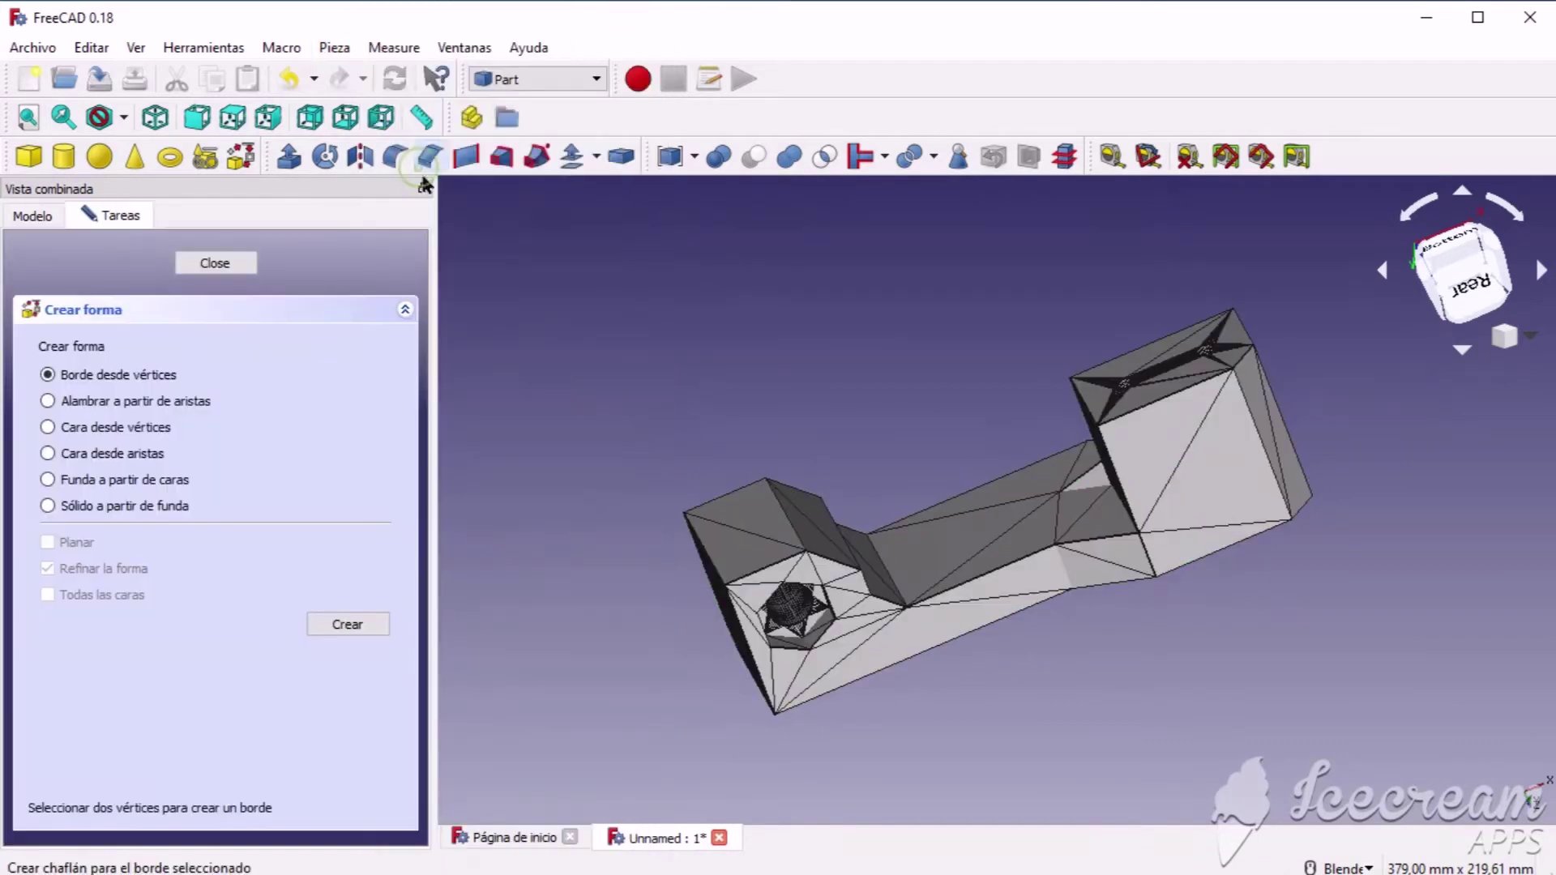
pyautogui.click(46, 504)
pyautogui.click(31, 215)
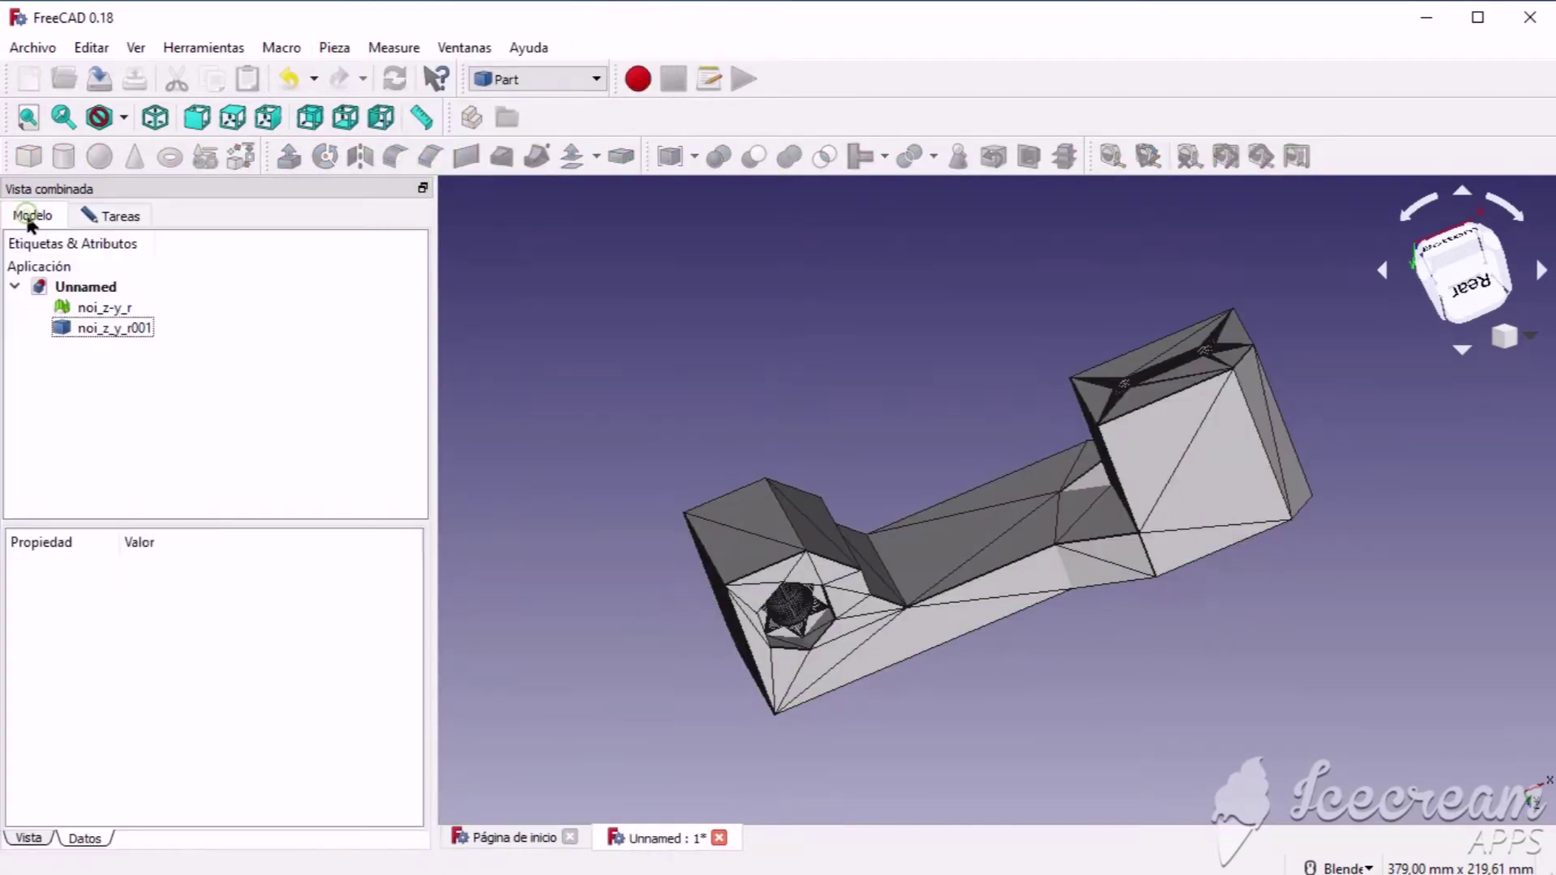
pyautogui.click(108, 329)
pyautogui.click(111, 216)
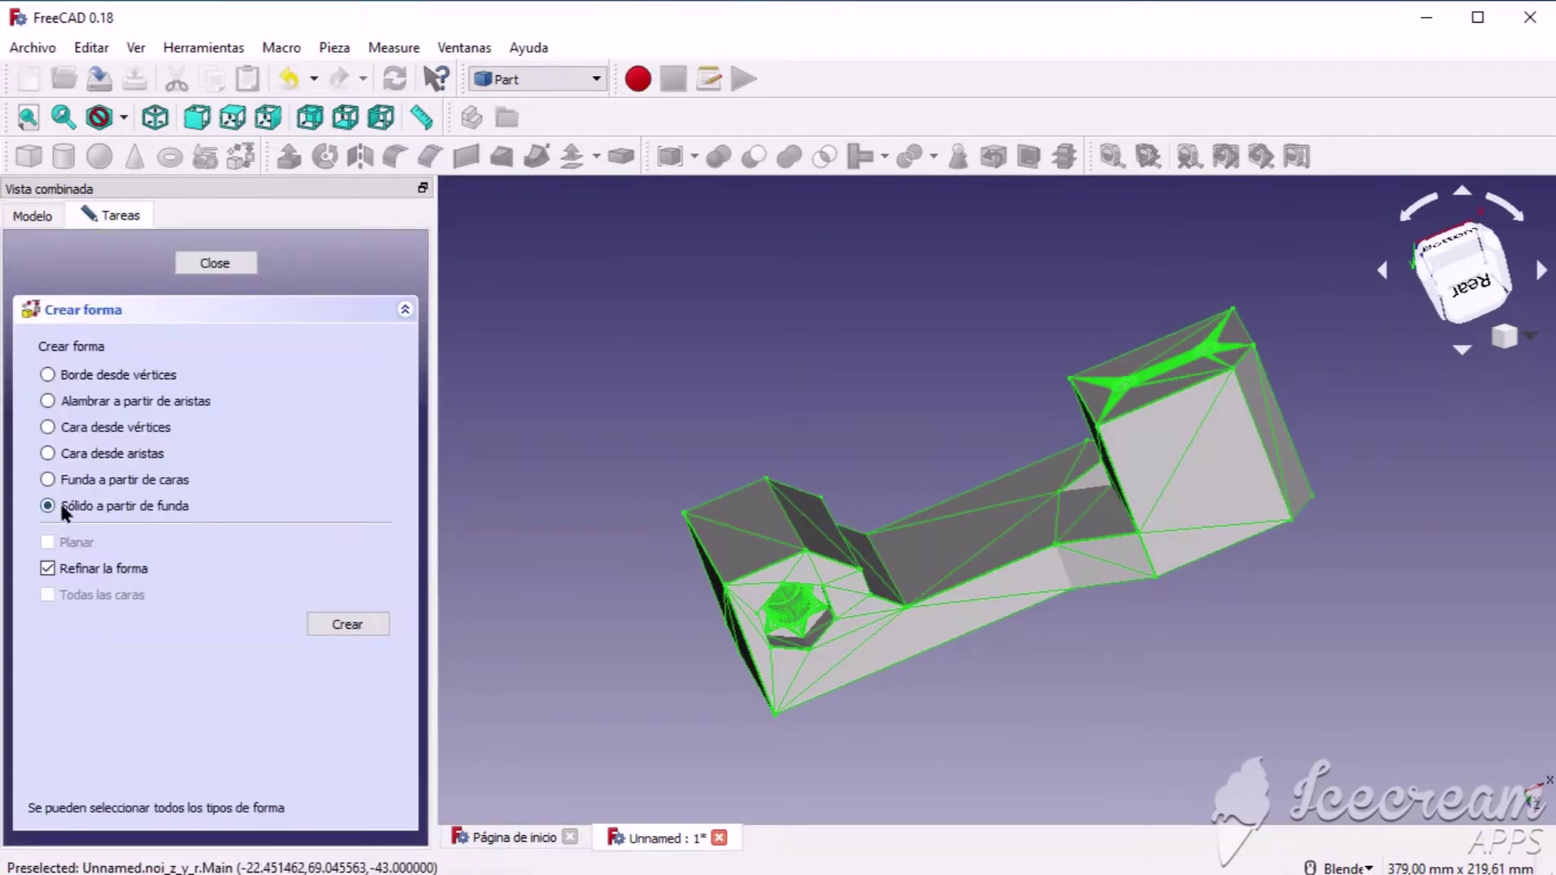
pyautogui.click(328, 626)
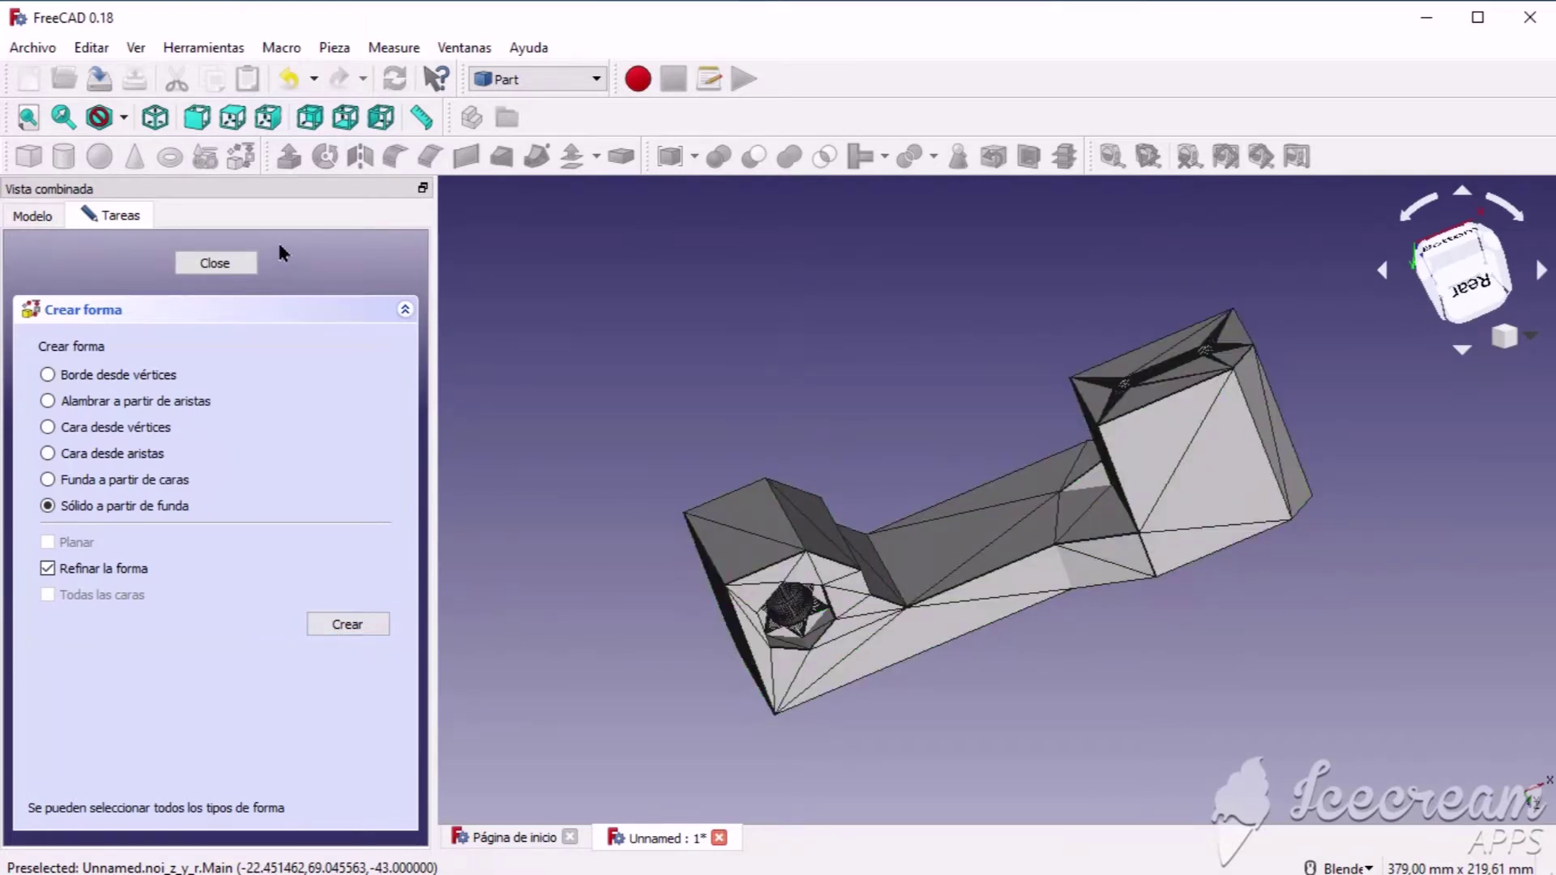
pyautogui.click(216, 264)
pyautogui.click(88, 303)
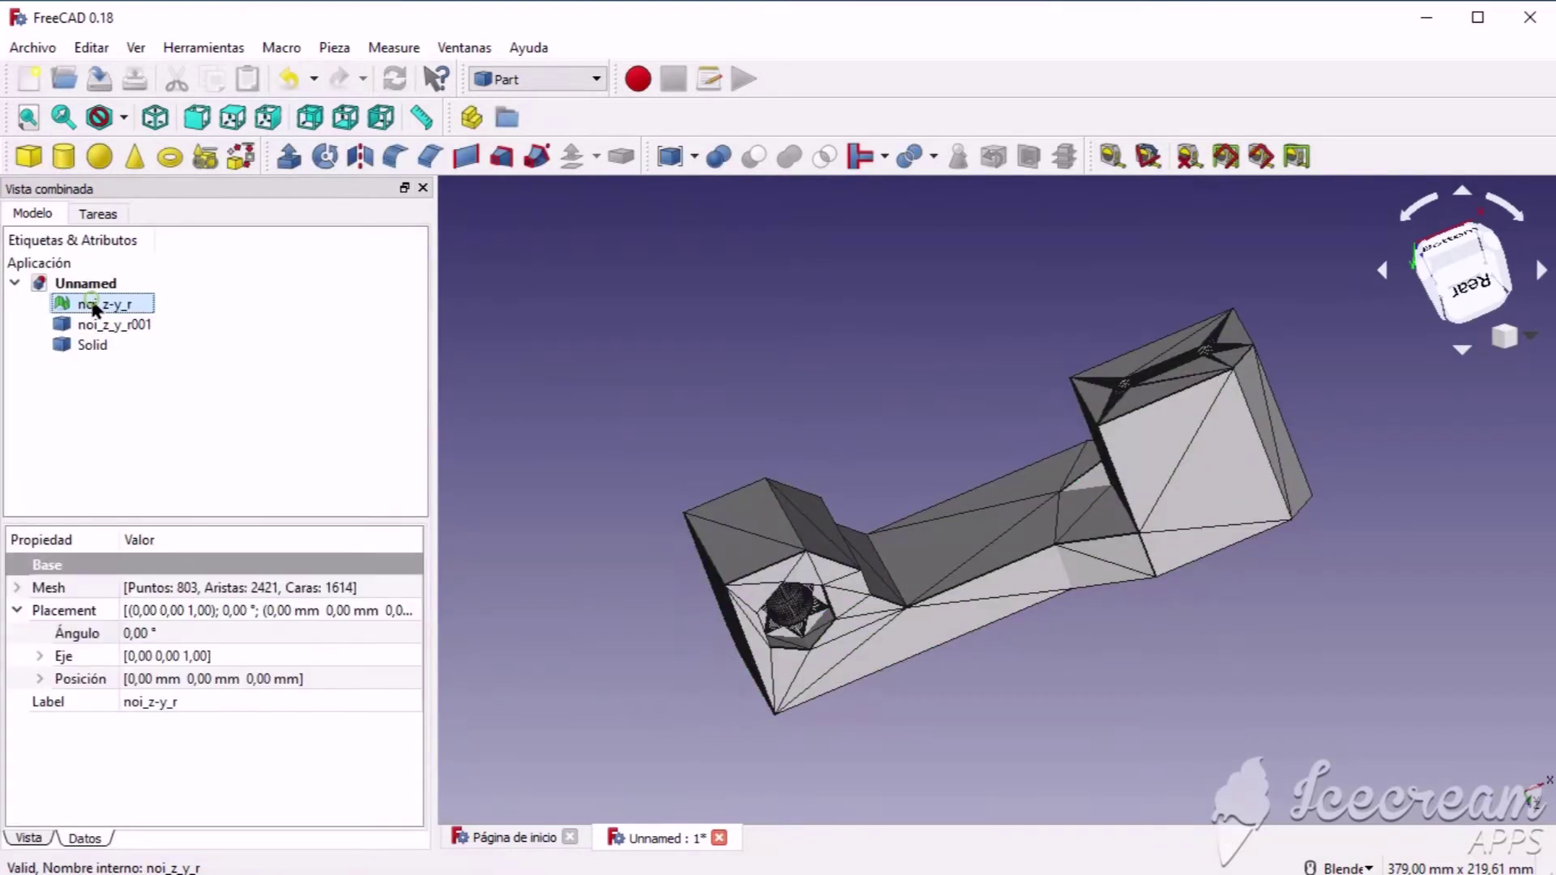
# Step: Hide the original noi_z-y_r mesh and the noi_z_y_r001 shell
pyautogui.rightClick(91, 305)
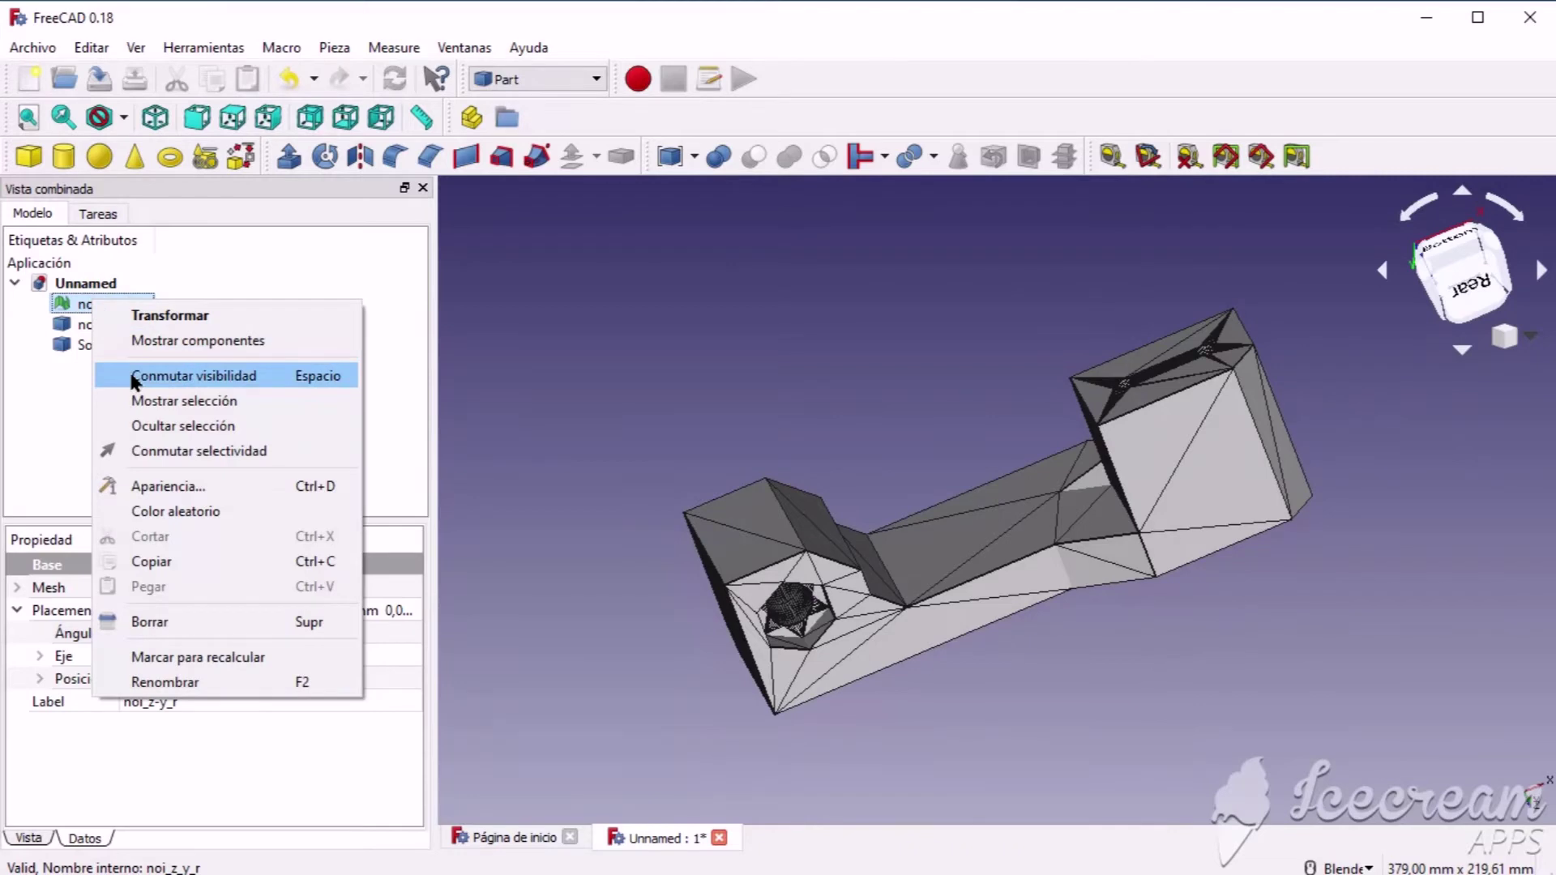
pyautogui.click(134, 376)
pyautogui.click(102, 325)
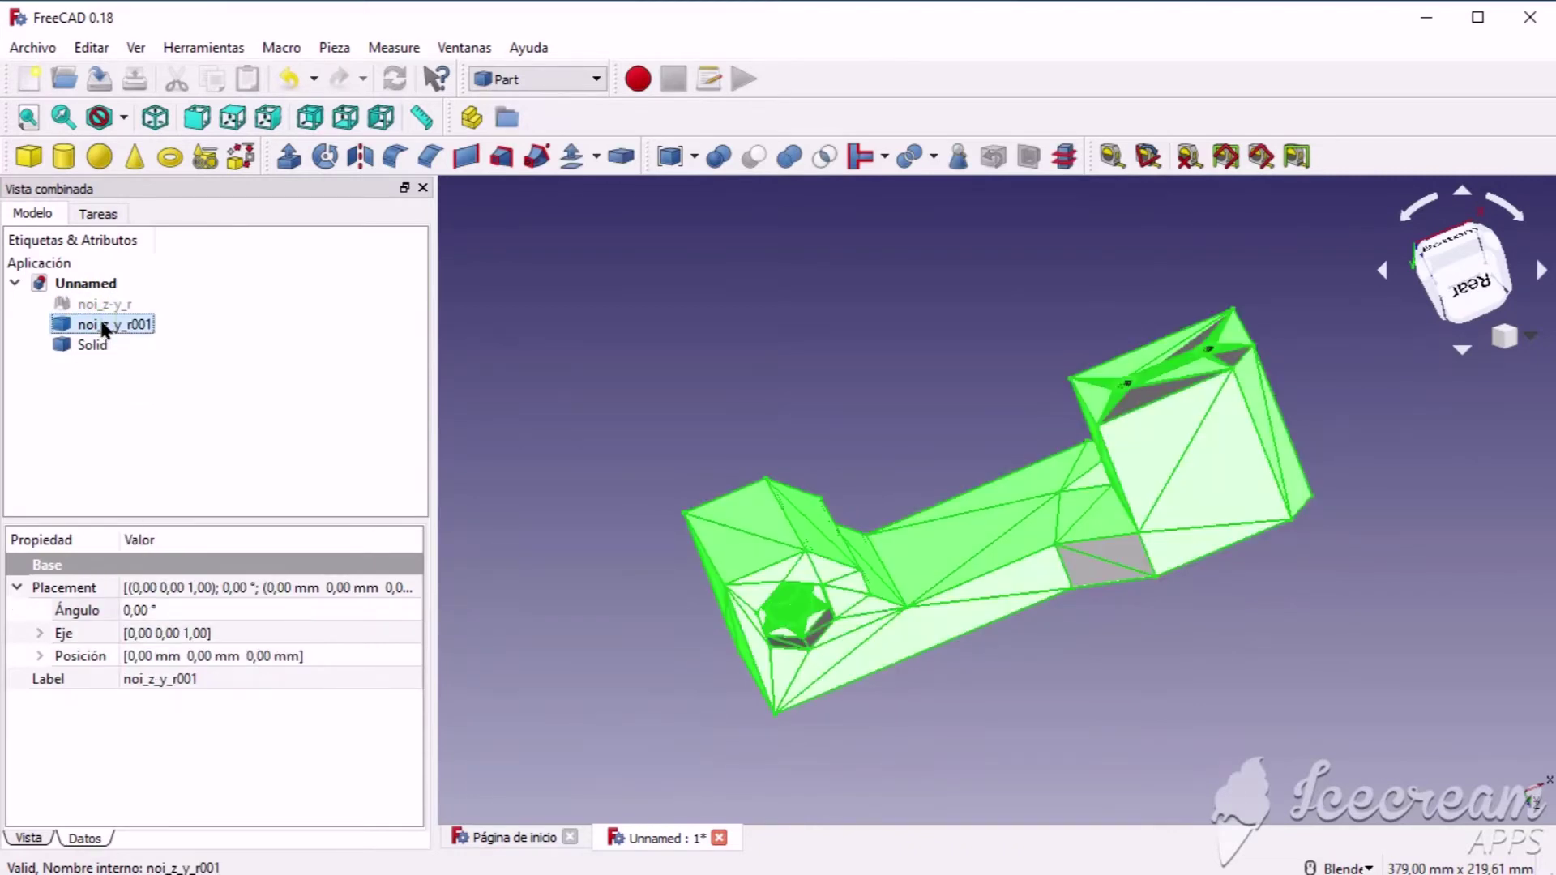
pyautogui.rightClick(102, 327)
pyautogui.click(154, 402)
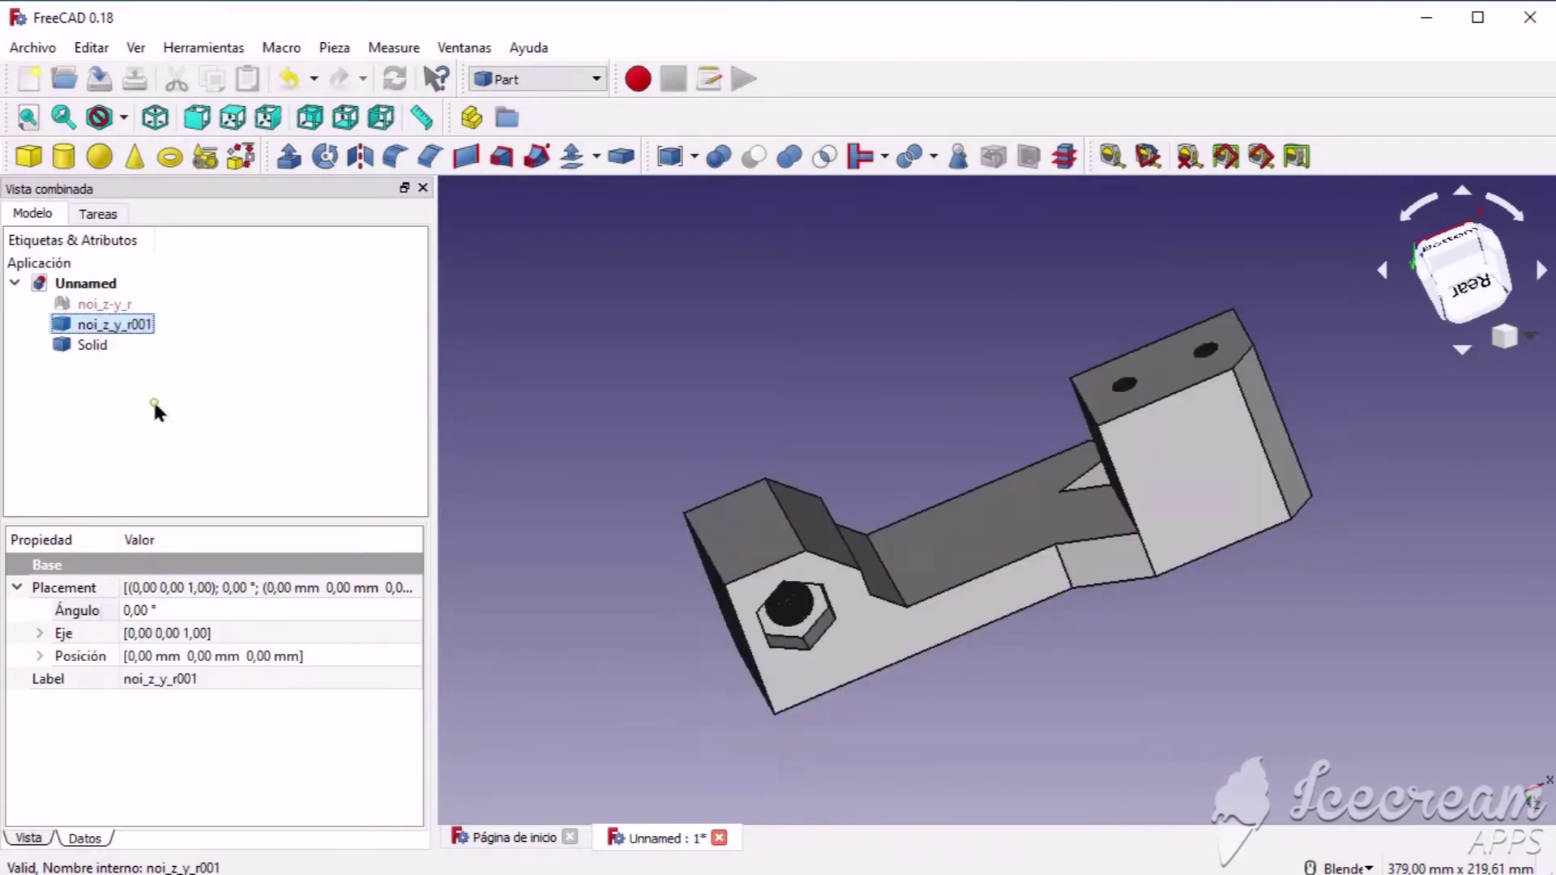
# Step: Select the solid's middle face and the right block's top and front faces to check them
pyautogui.click(950, 572)
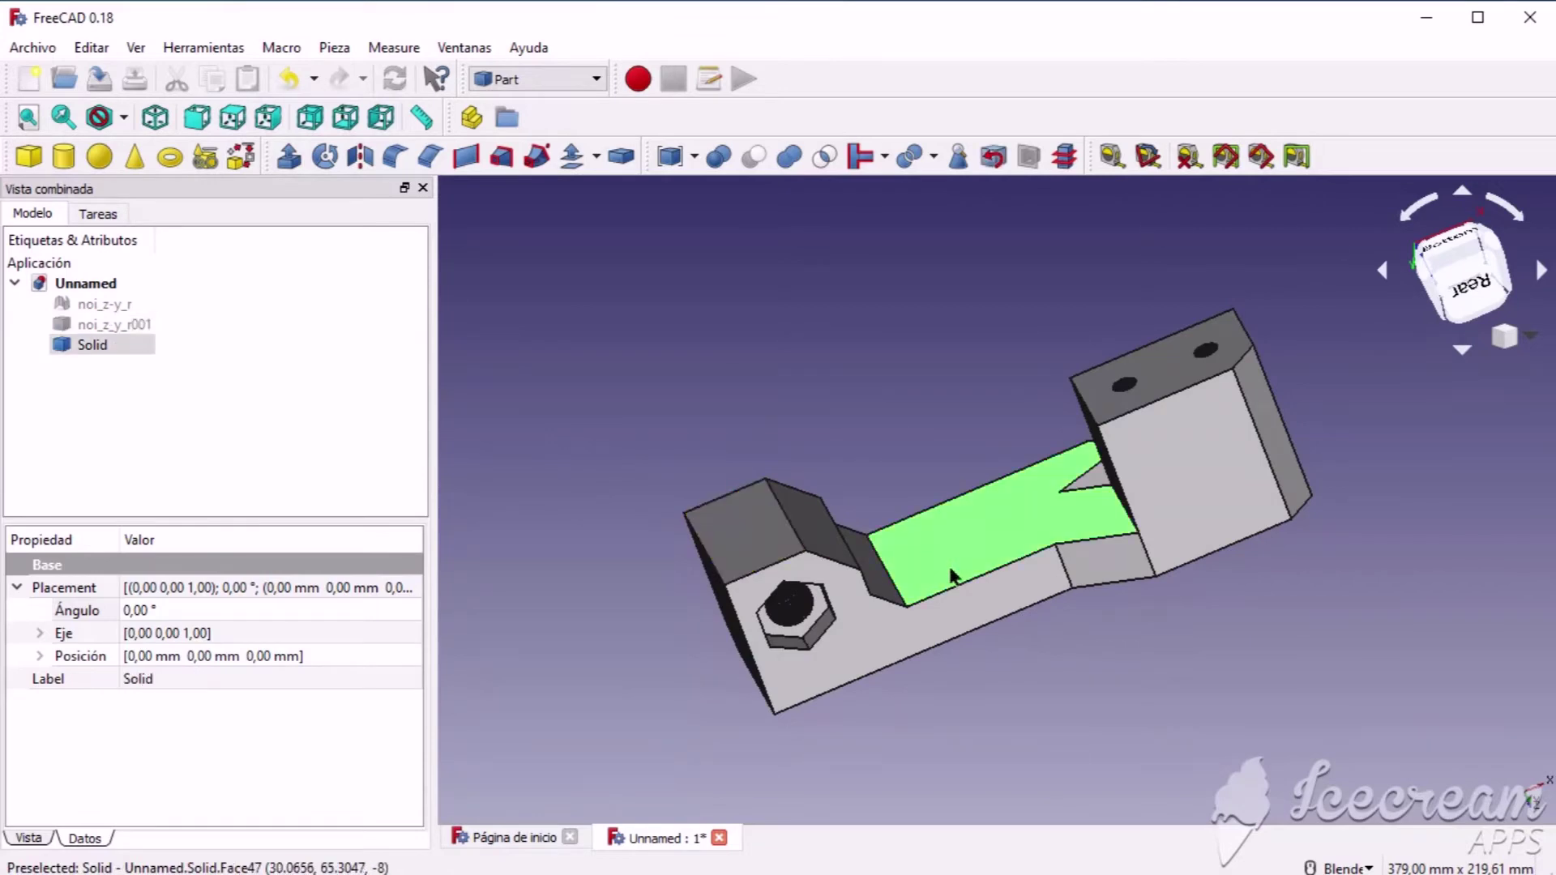
pyautogui.click(1149, 374)
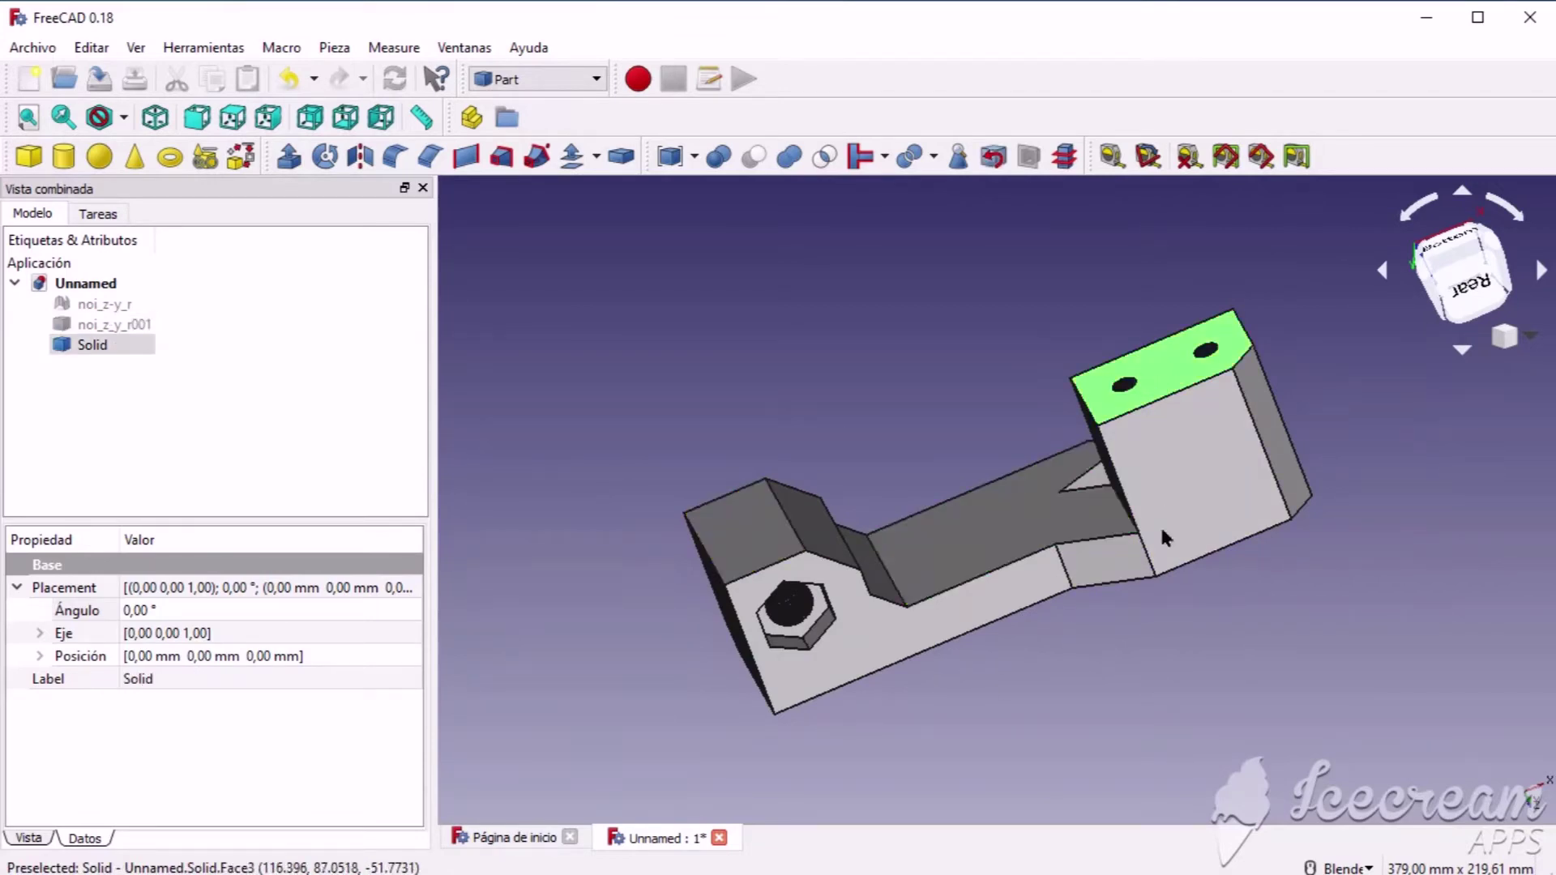
pyautogui.click(1181, 465)
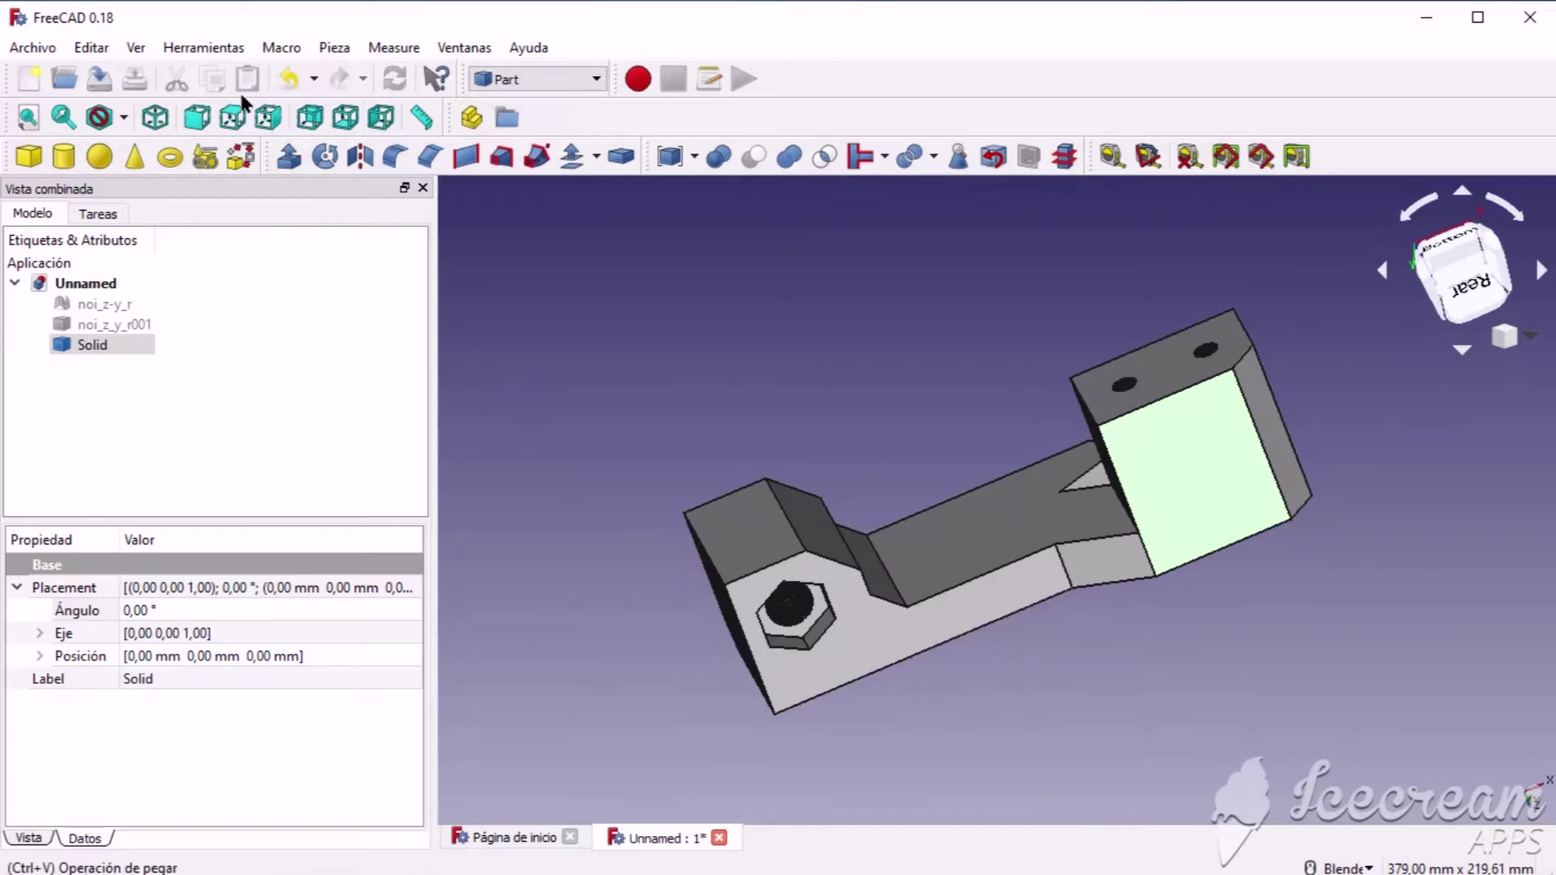
# Step: Pick the top face of the Solid's smaller nut block
pyautogui.click(329, 46)
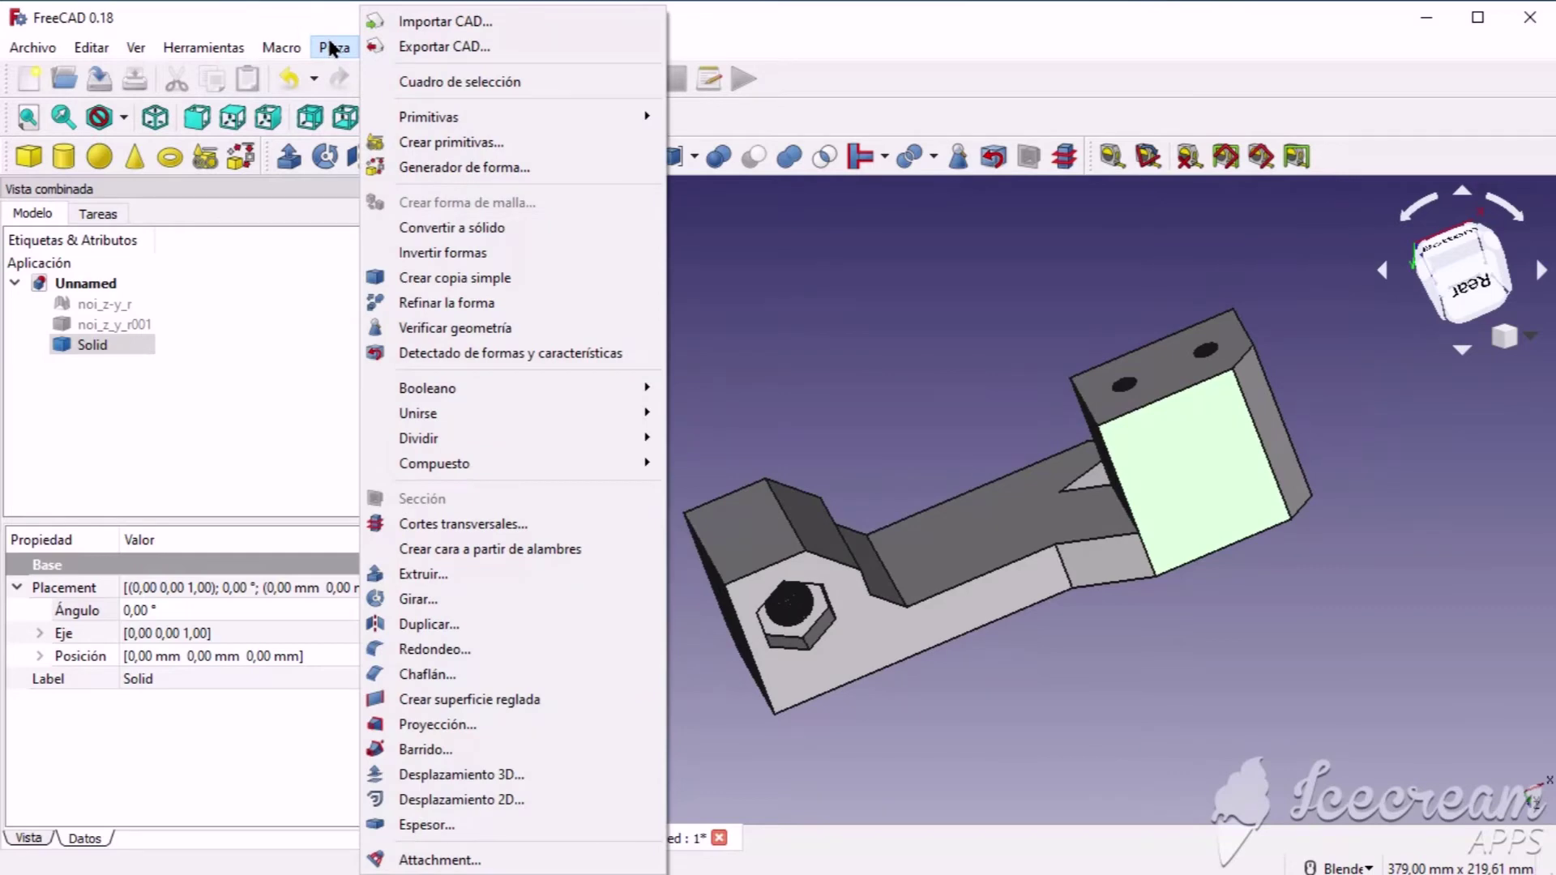
pyautogui.click(886, 495)
pyautogui.click(744, 522)
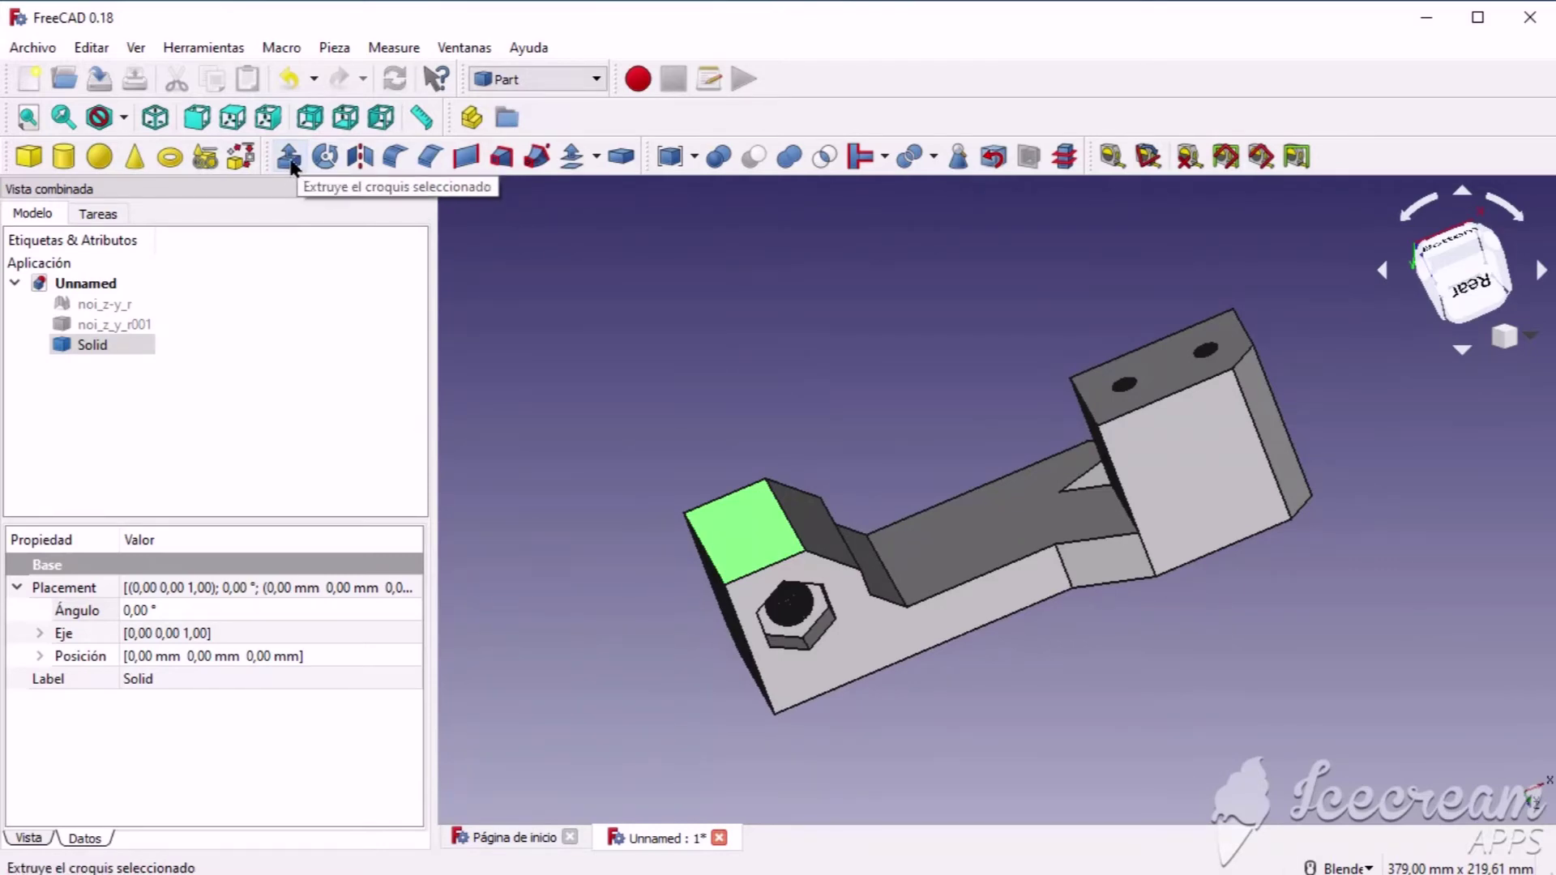
pyautogui.click(290, 160)
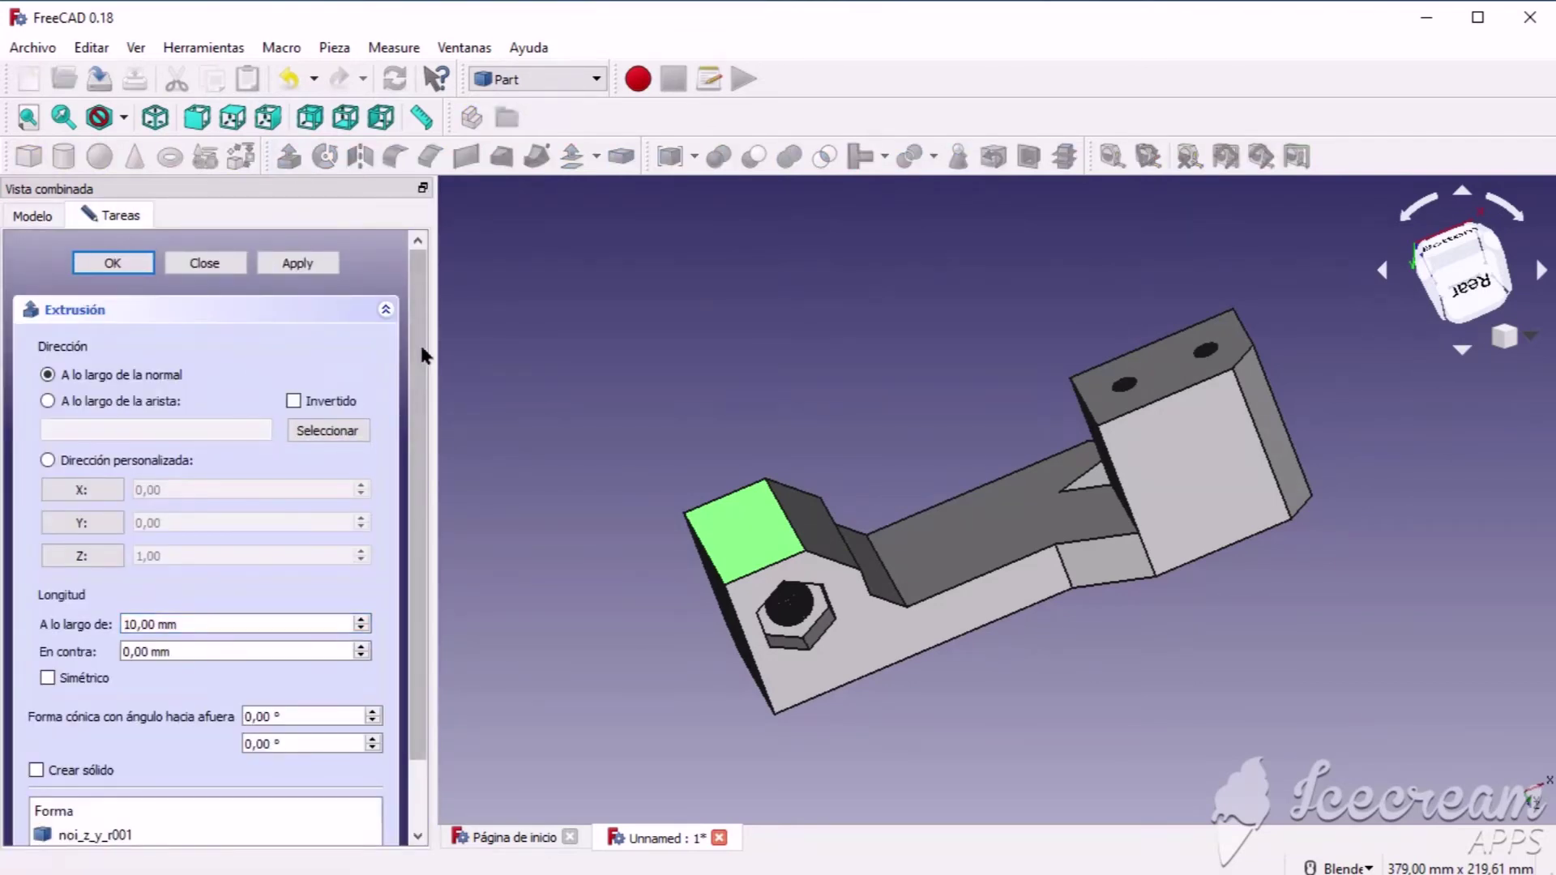
pyautogui.moveTo(420, 342); pyautogui.dragTo(426, 460)
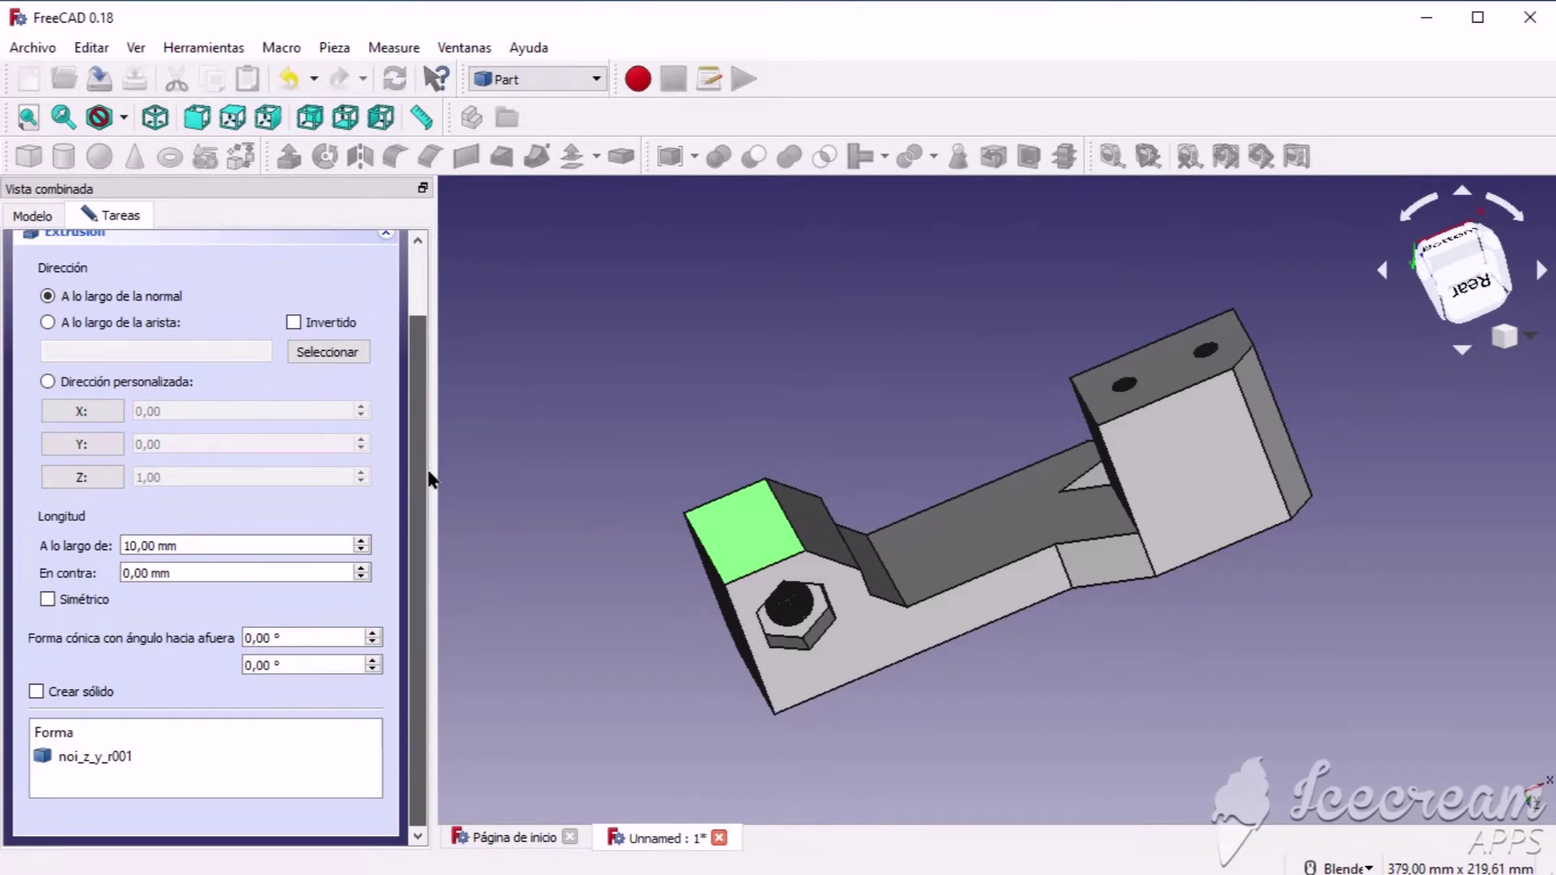
pyautogui.moveTo(429, 454); pyautogui.dragTo(424, 336)
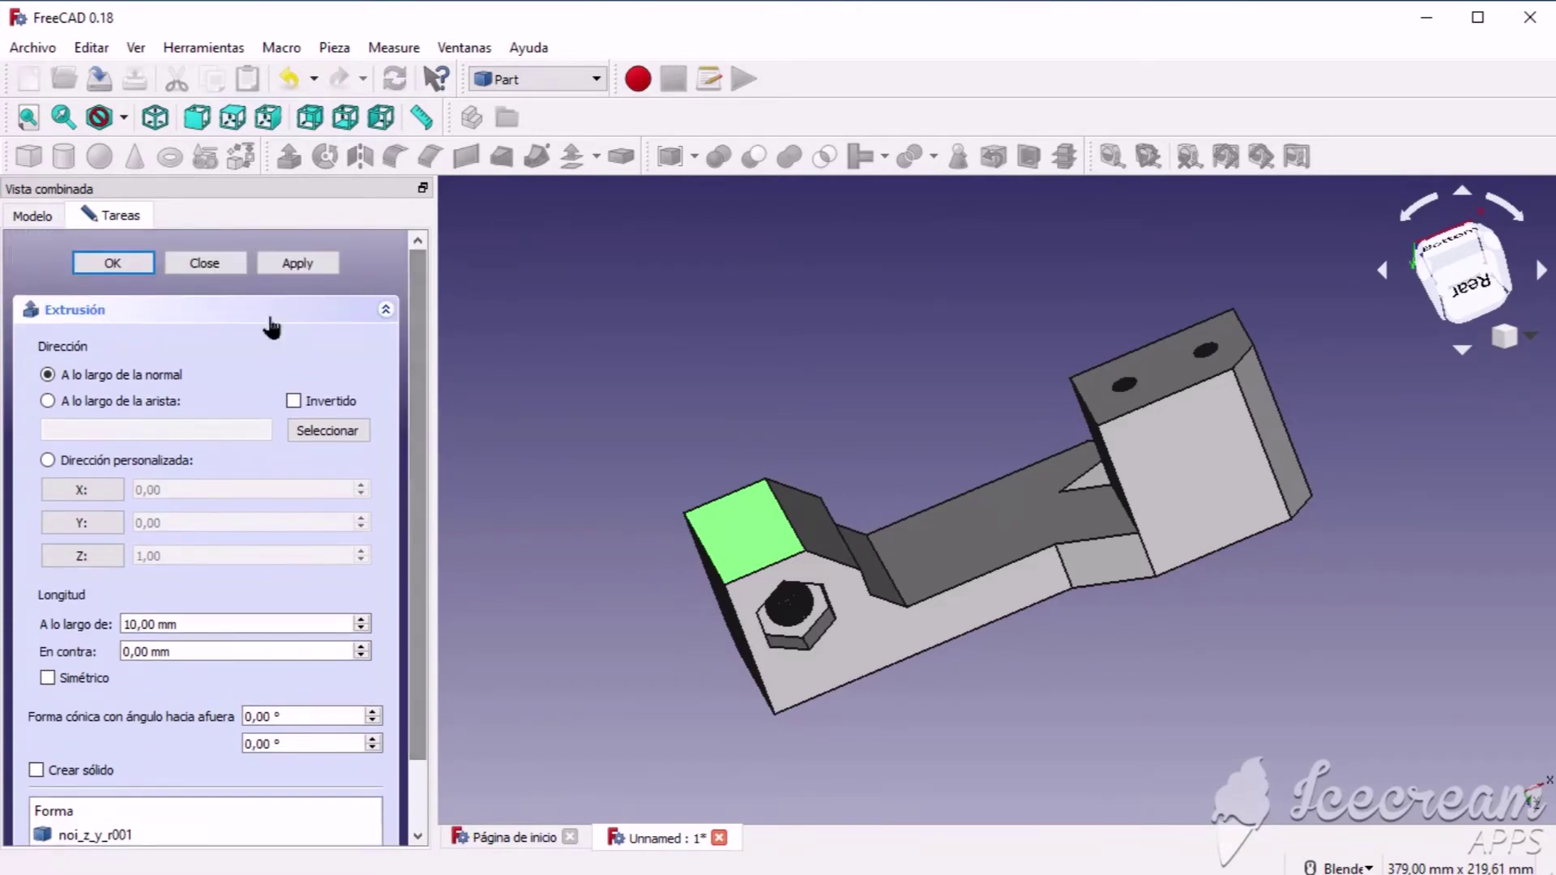
pyautogui.click(216, 272)
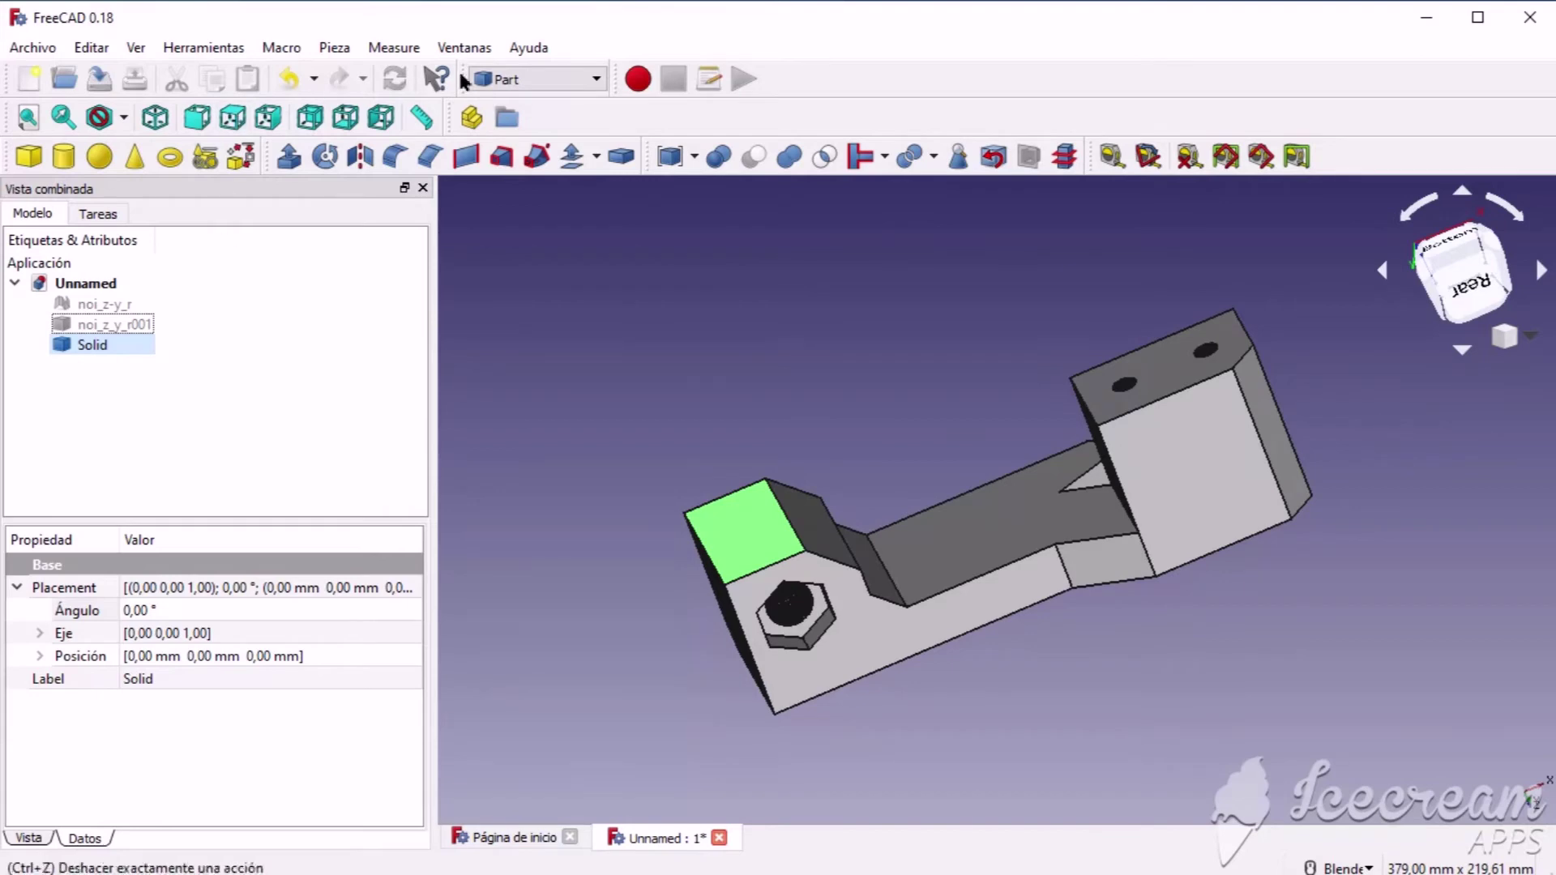
pyautogui.click(507, 79)
# Step: Switch to Part Design and try Pad and Pocket, dismissing both Inactive Body warnings
pyautogui.click(528, 283)
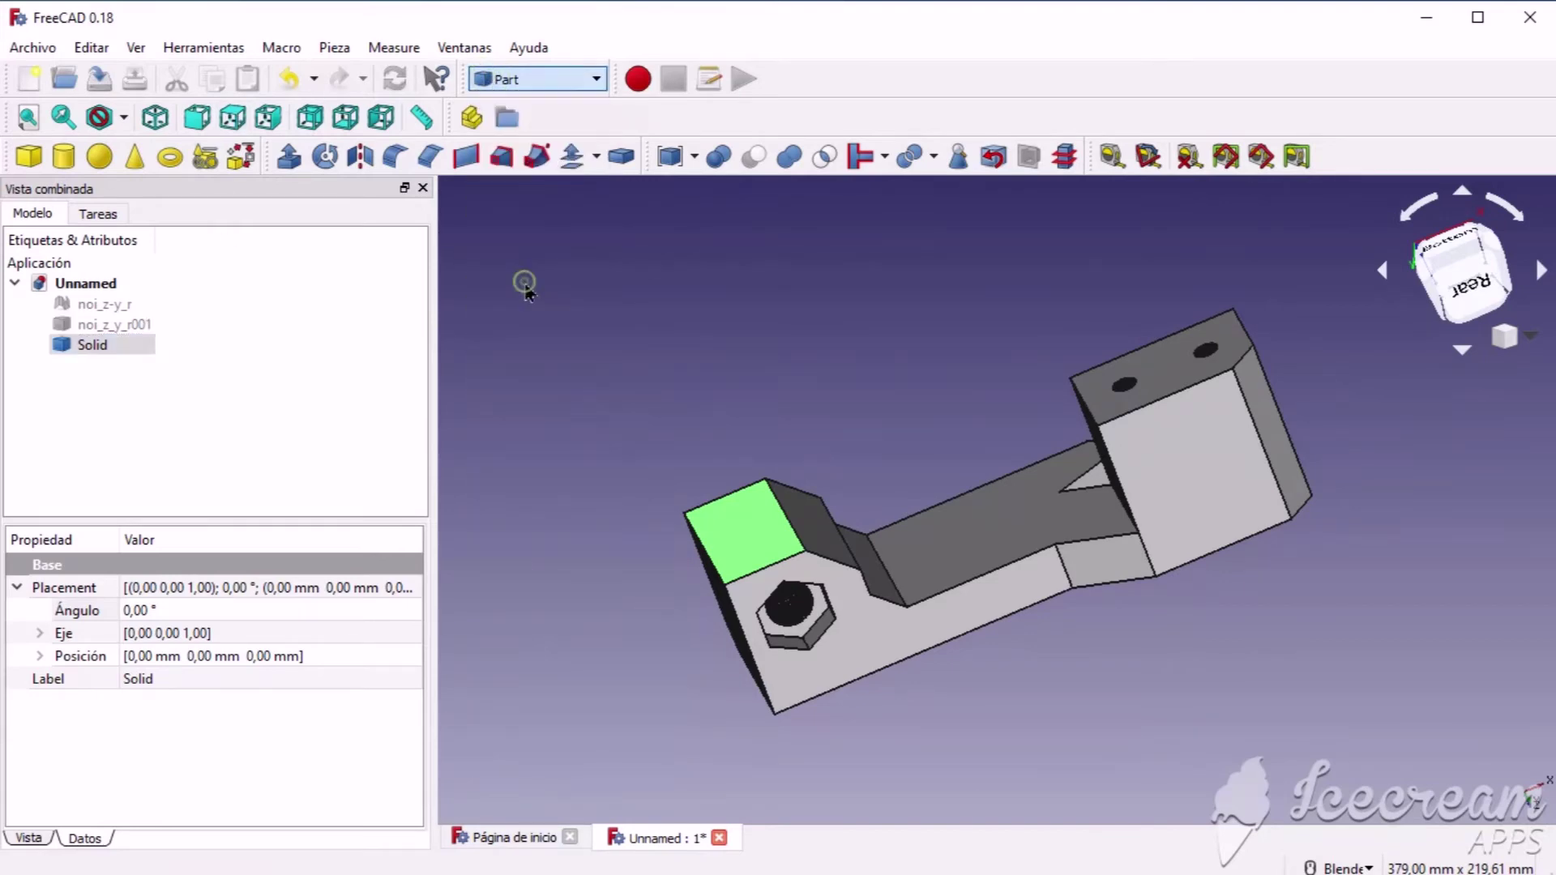
pyautogui.click(398, 162)
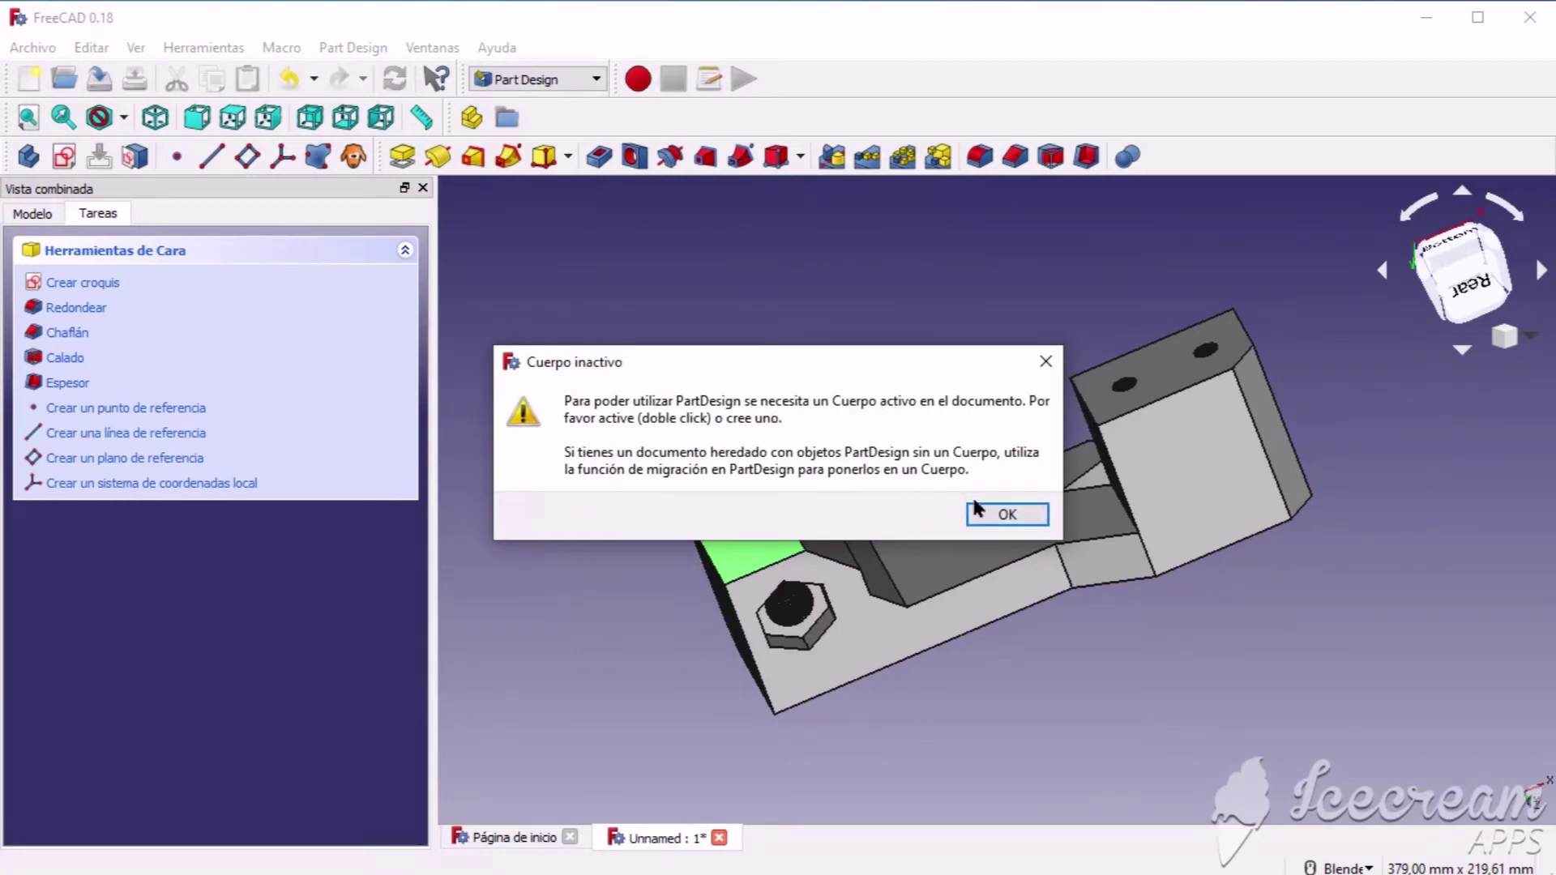
pyautogui.click(1008, 516)
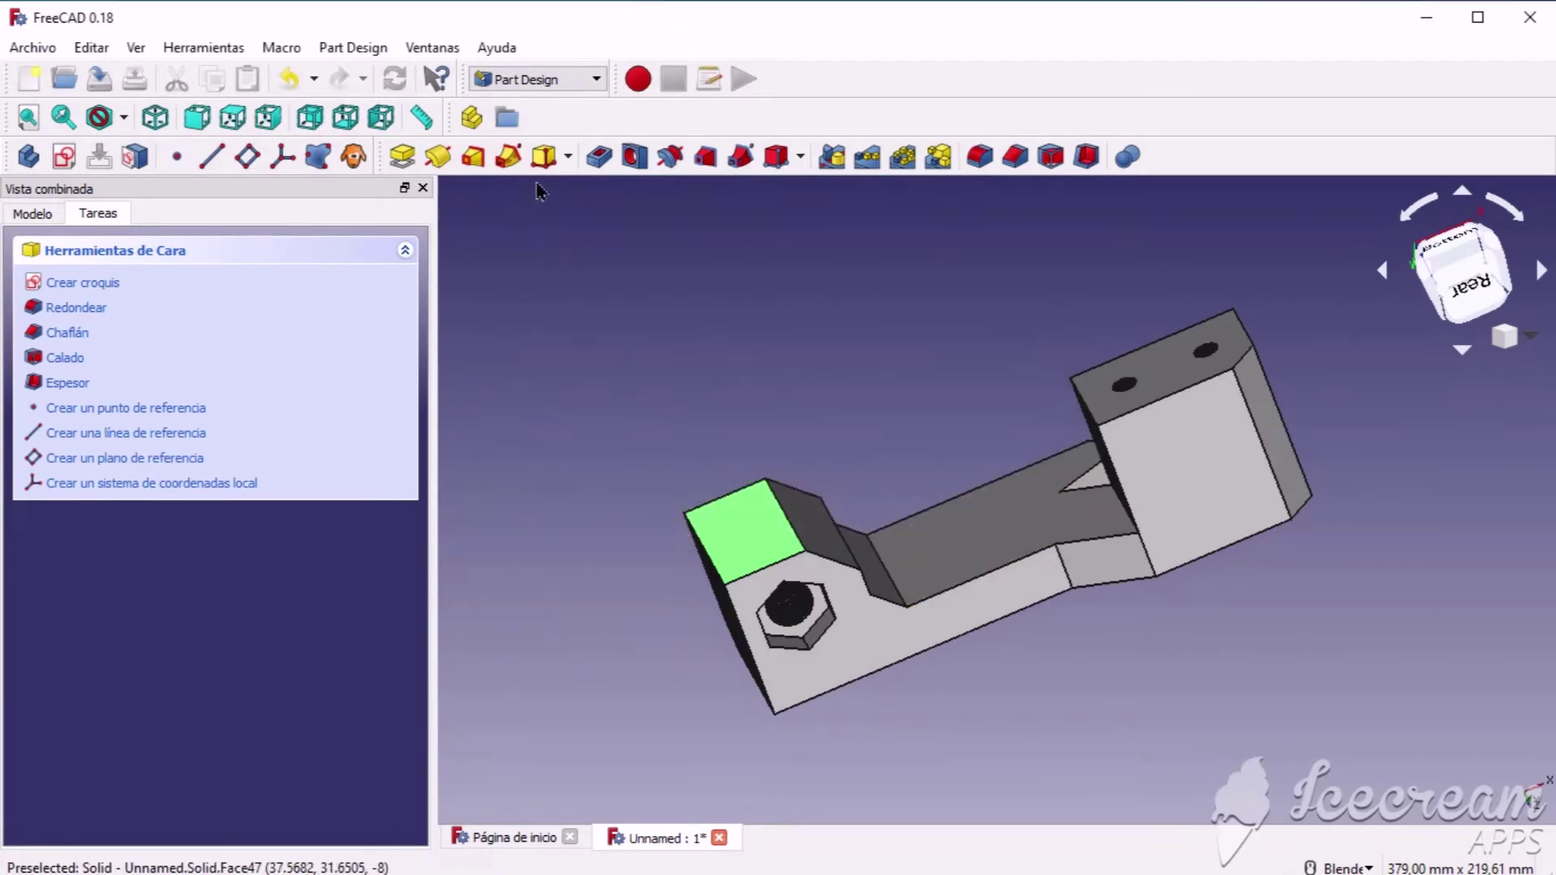
pyautogui.click(598, 156)
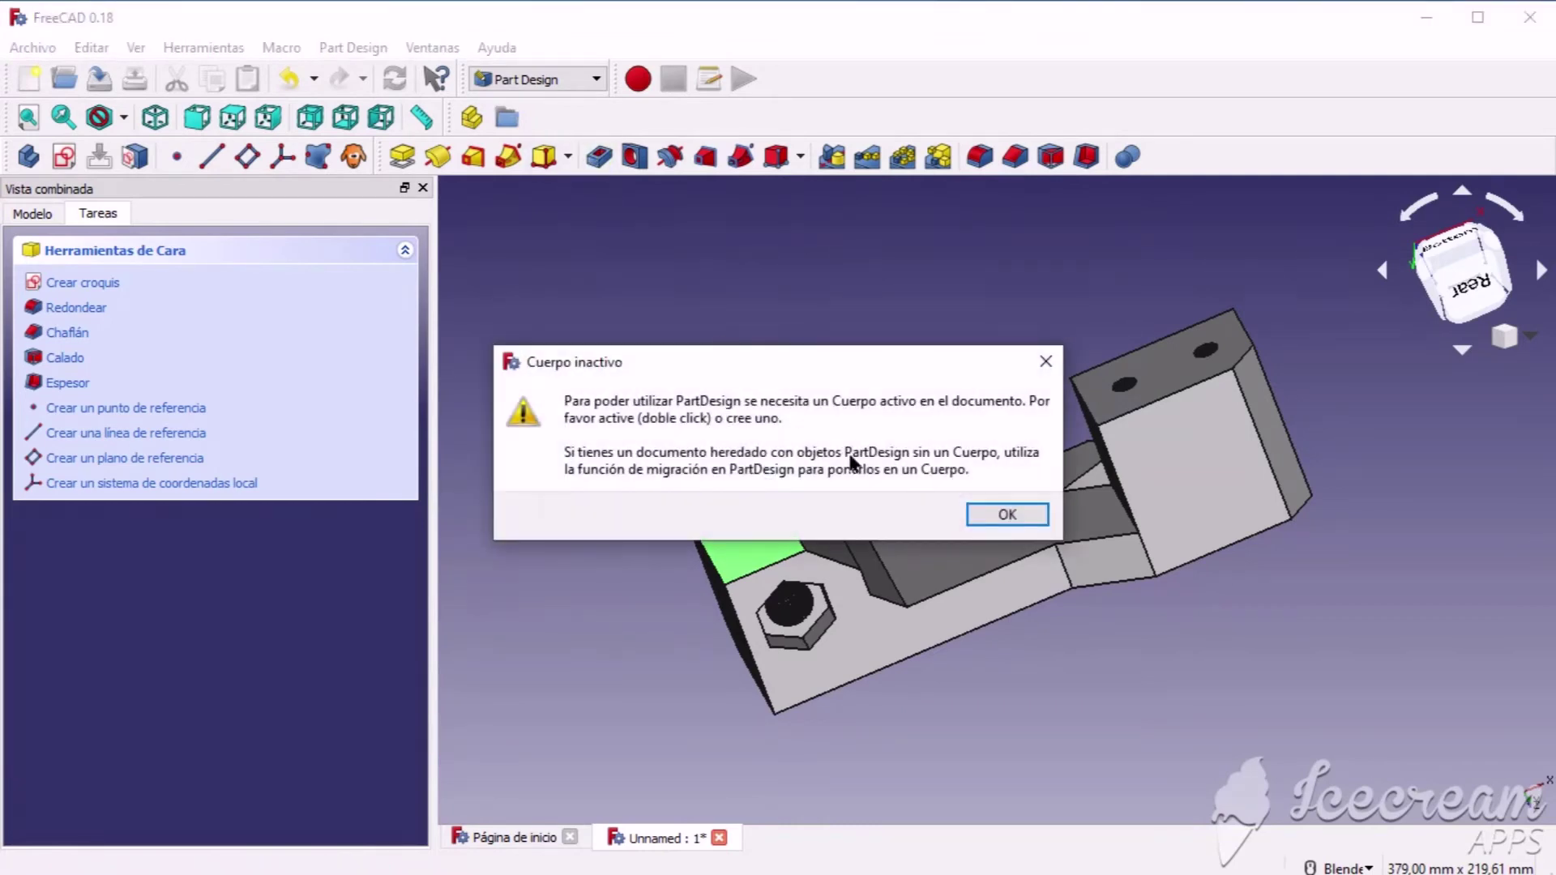
pyautogui.click(987, 516)
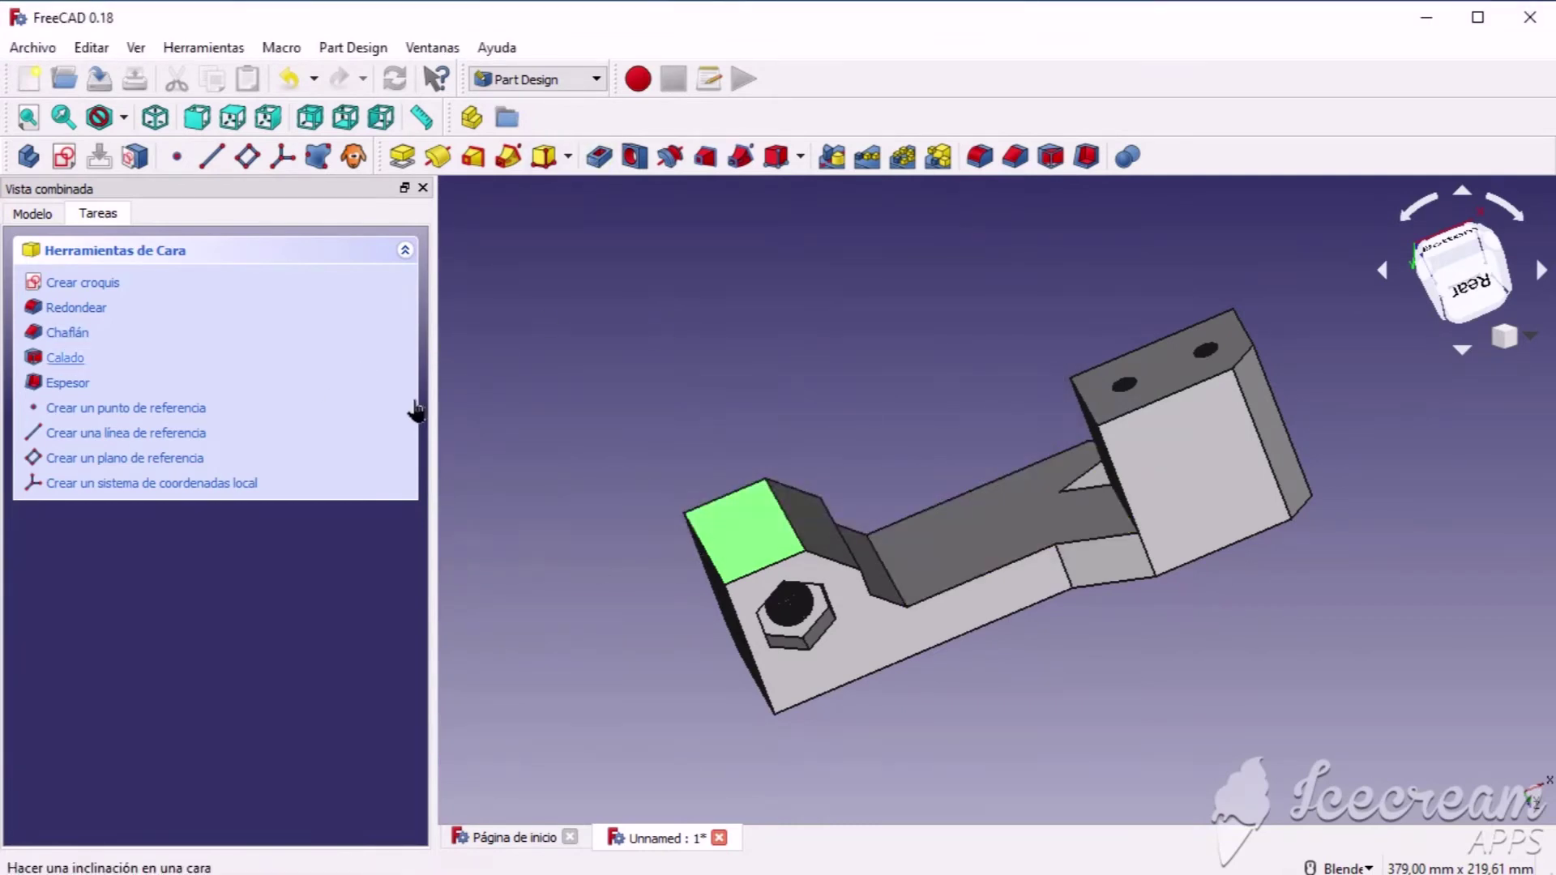
pyautogui.click(353, 47)
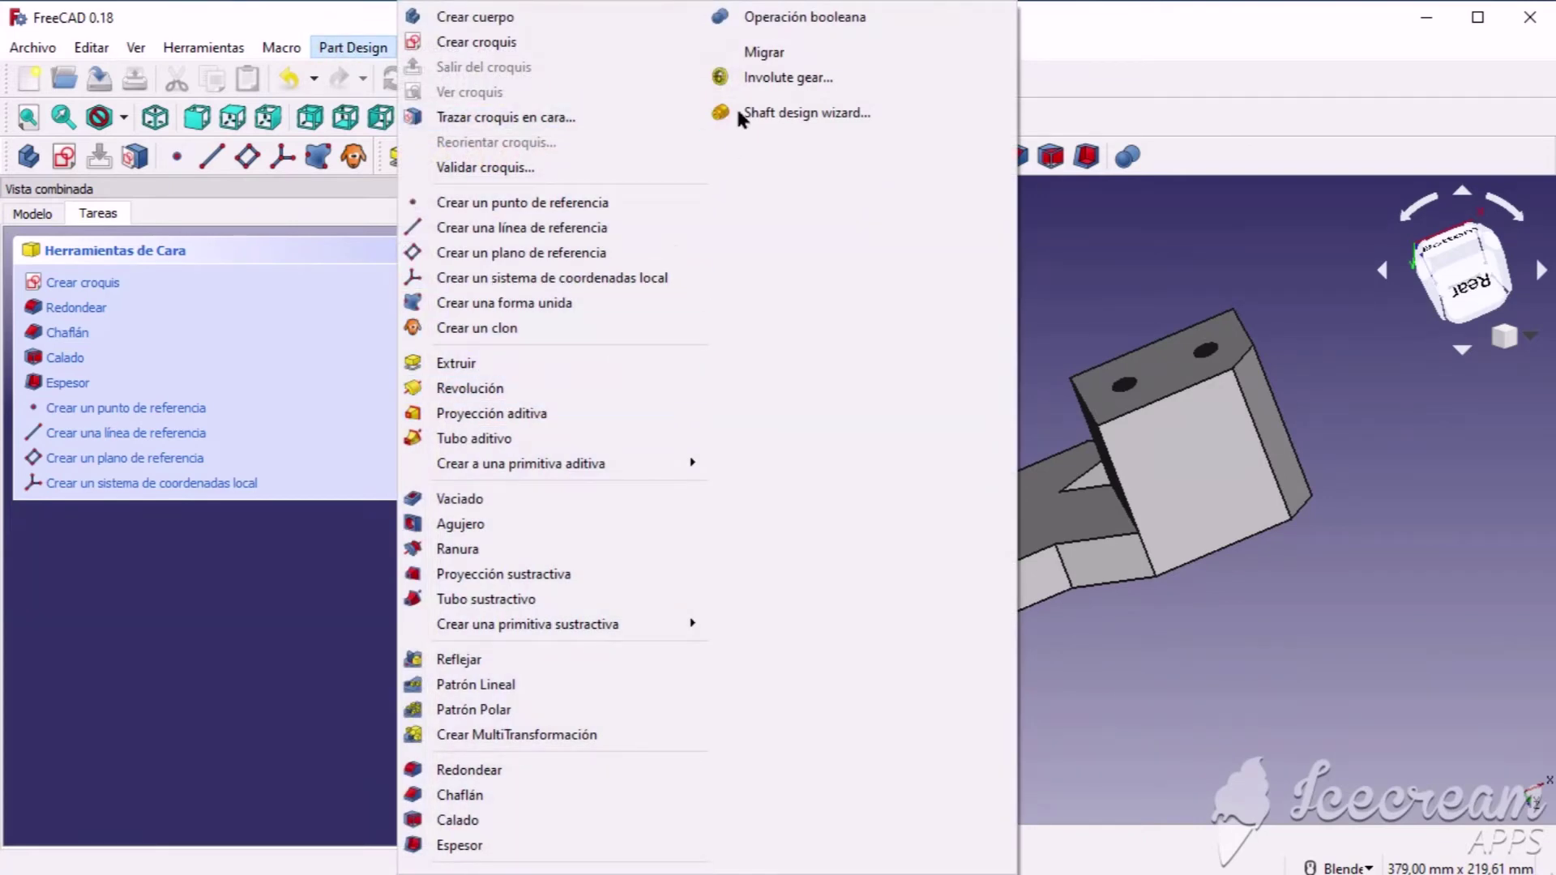
# Step: Create a Body with the Solid as its base feature and make it active
pyautogui.click(460, 20)
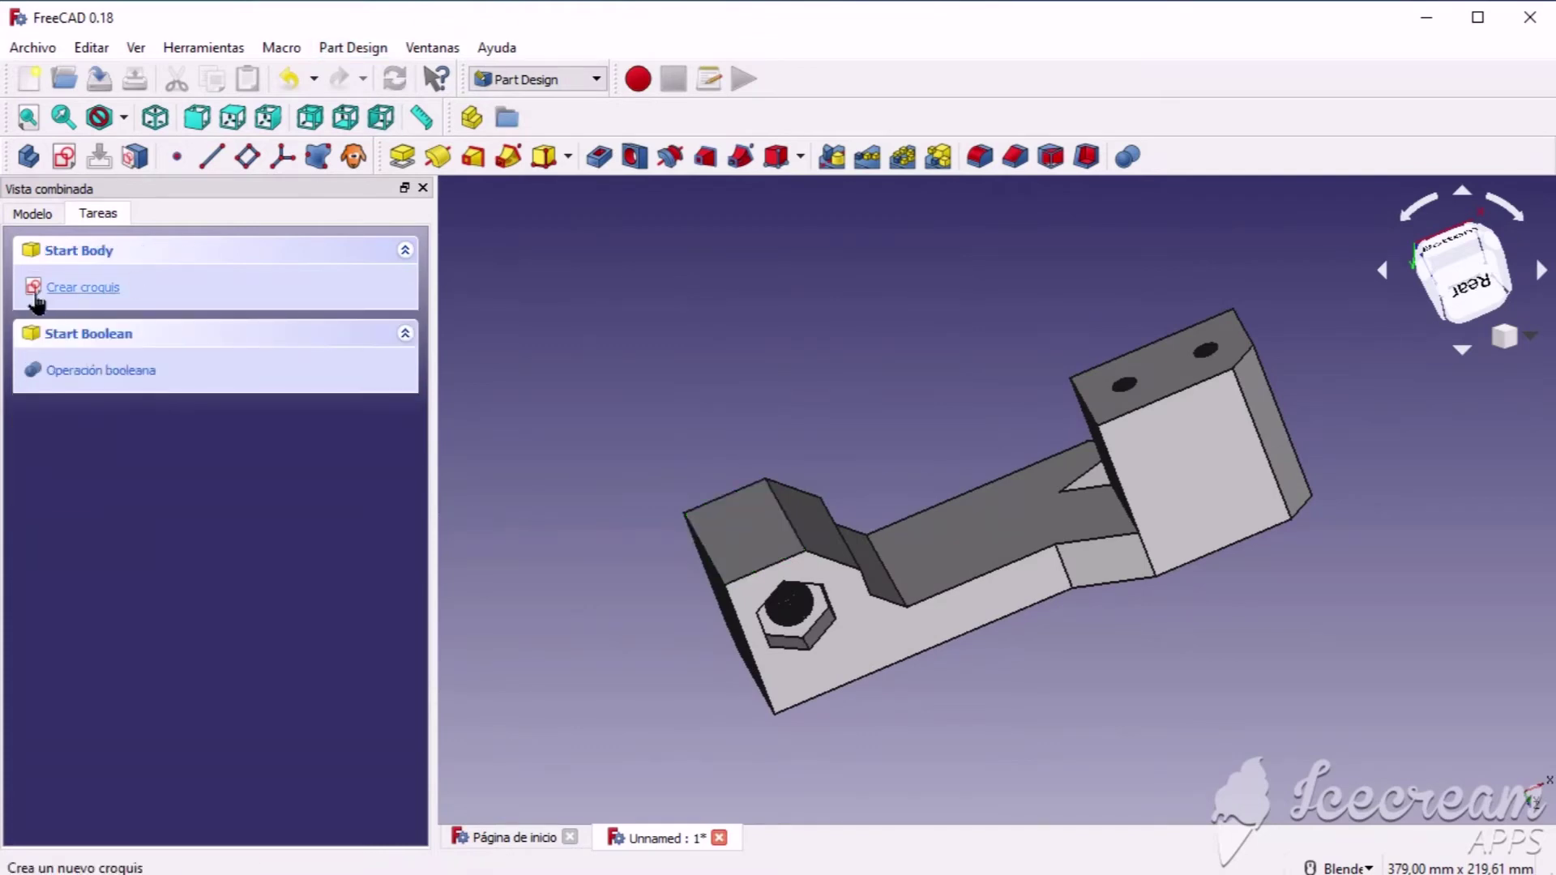
pyautogui.click(31, 214)
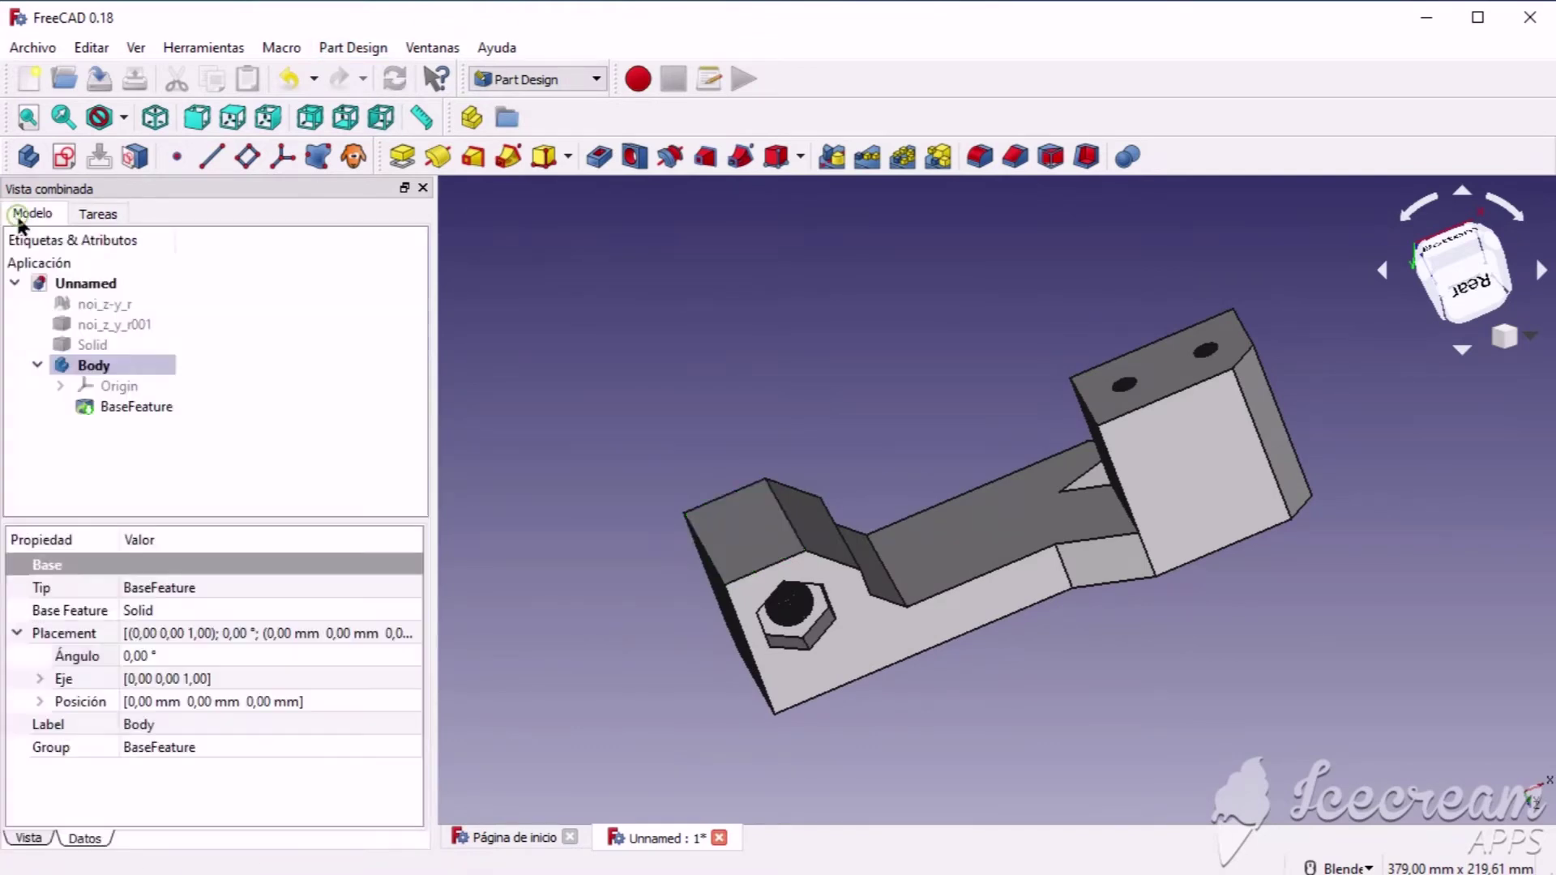
pyautogui.click(37, 366)
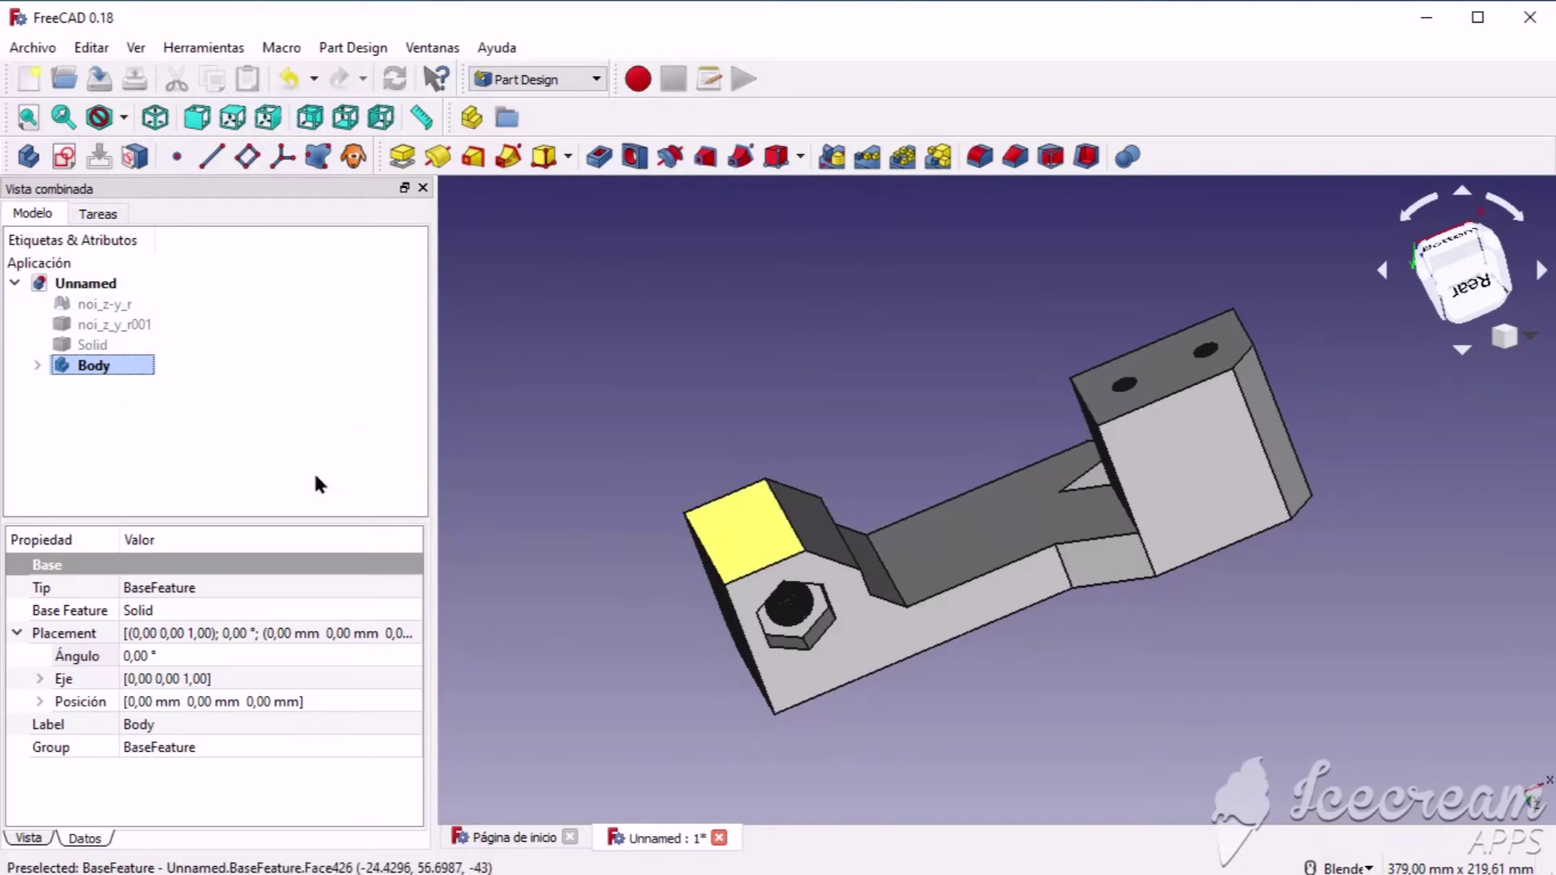
pyautogui.rightClick(119, 367)
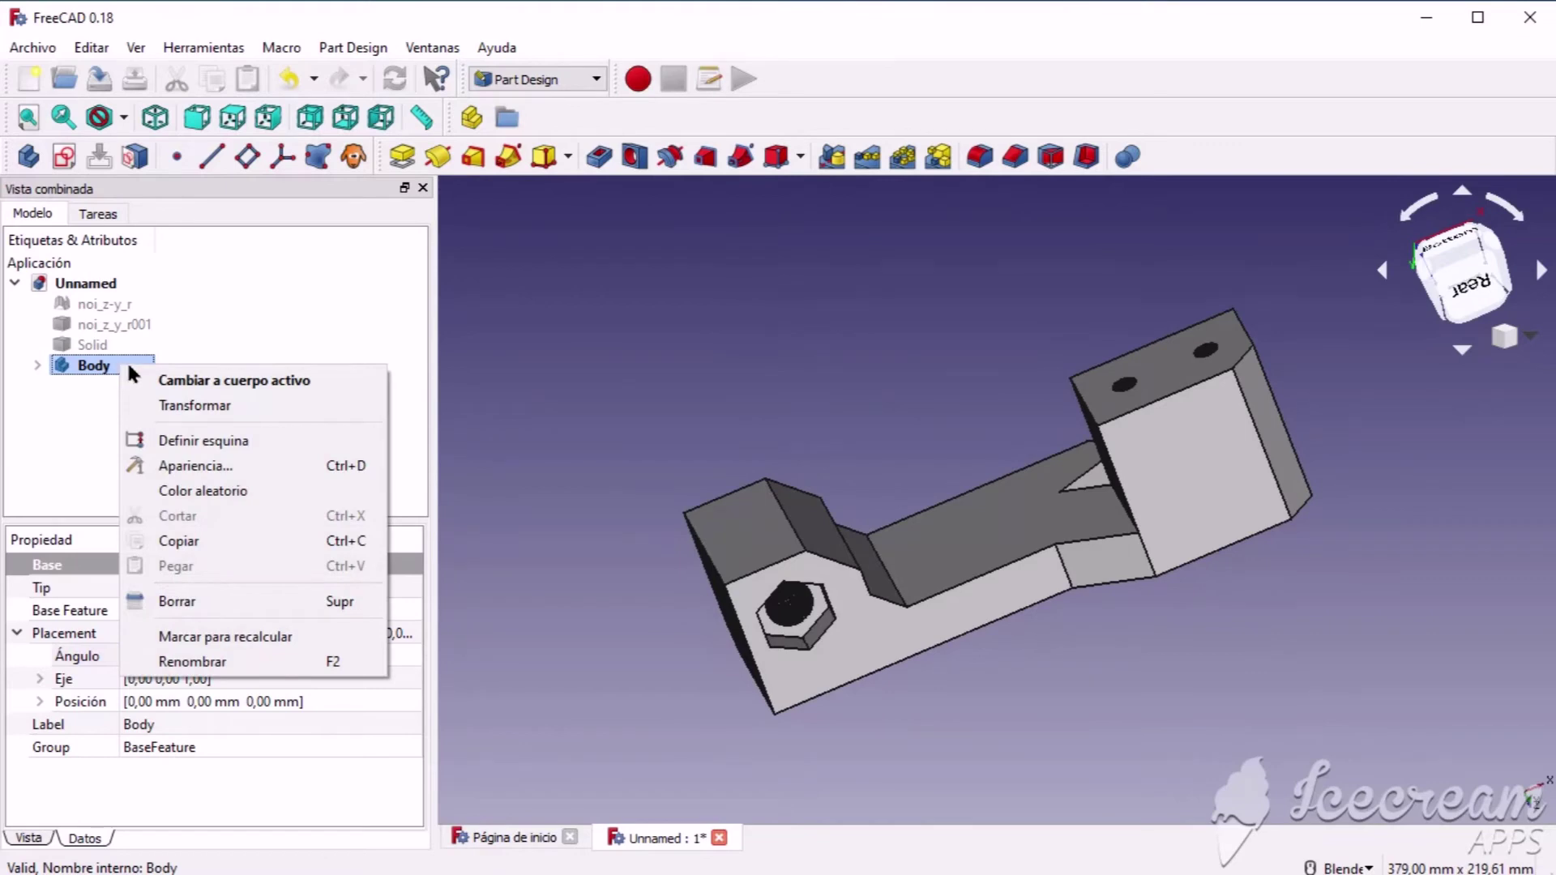
pyautogui.click(186, 381)
# Step: Cancel the pad and start a new sketch on the left block's top face
pyautogui.click(739, 535)
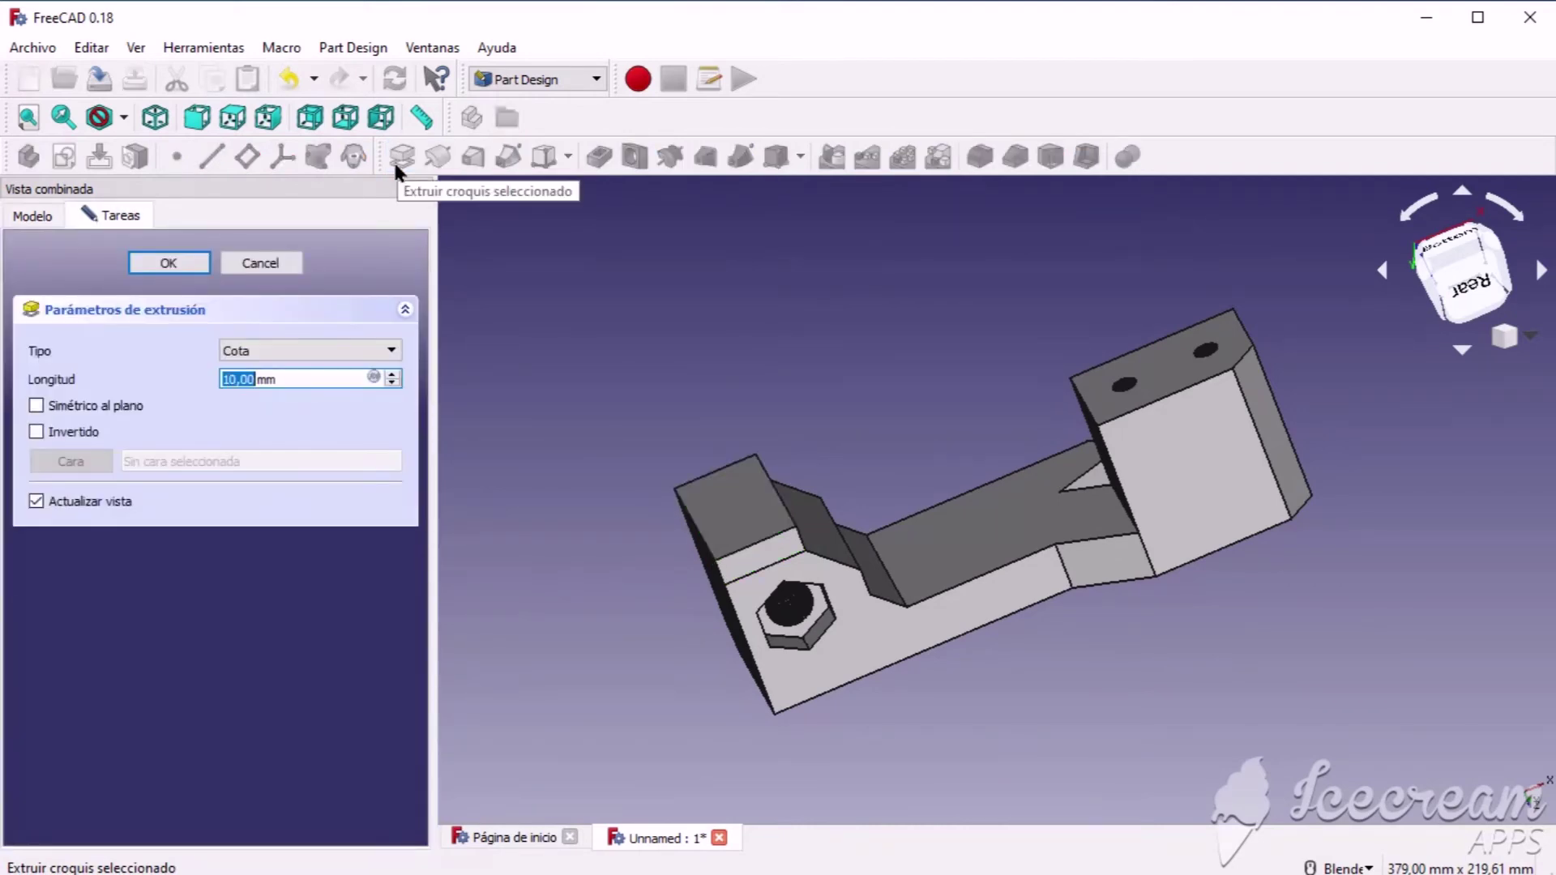
pyautogui.click(270, 265)
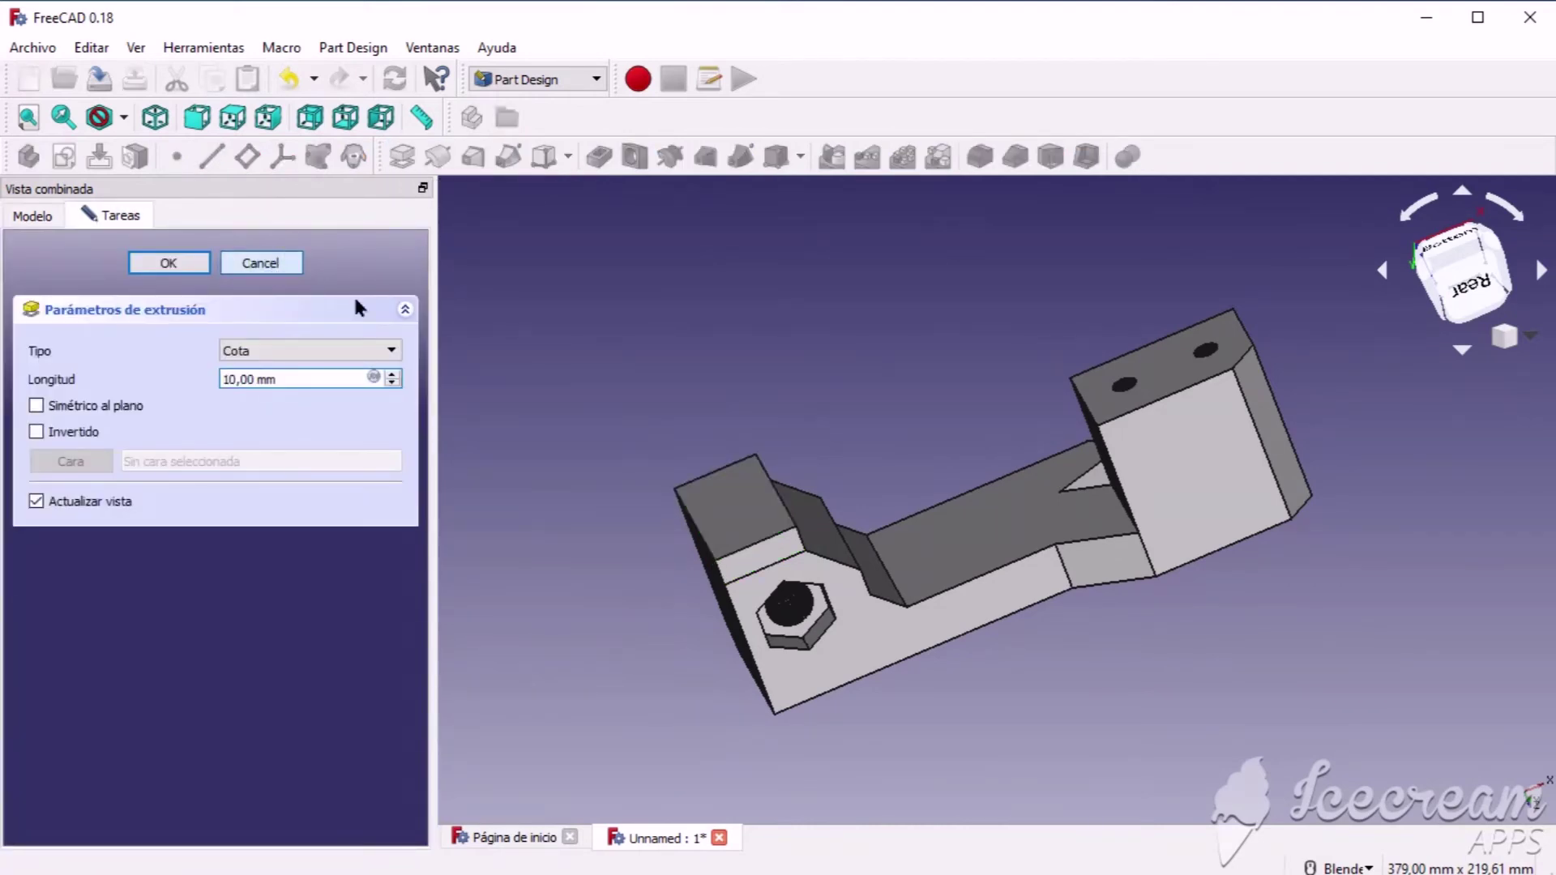
pyautogui.click(732, 533)
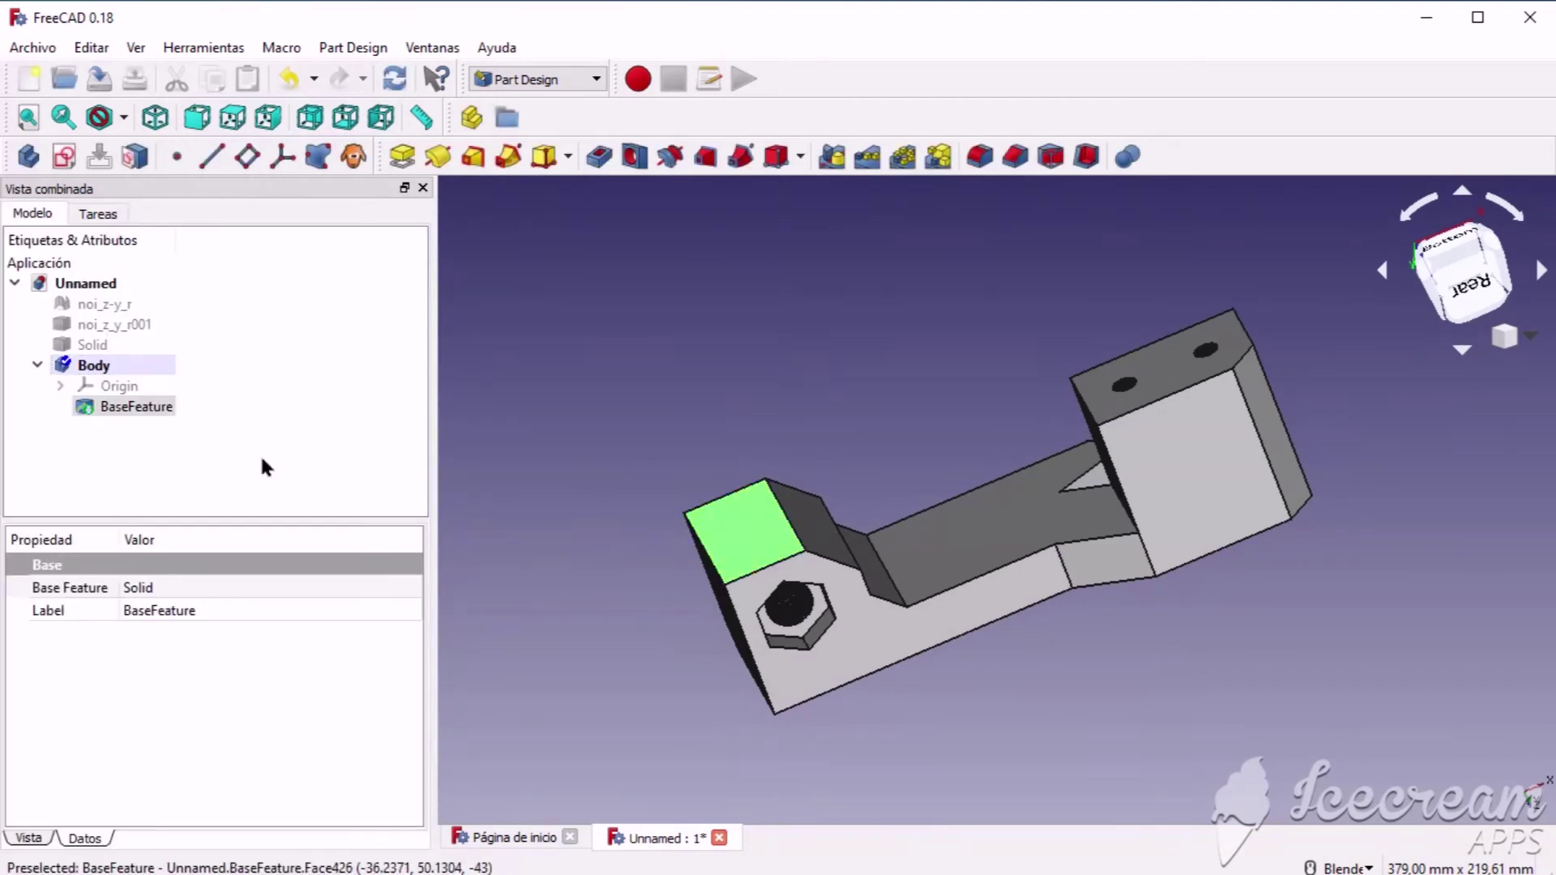
pyautogui.click(66, 164)
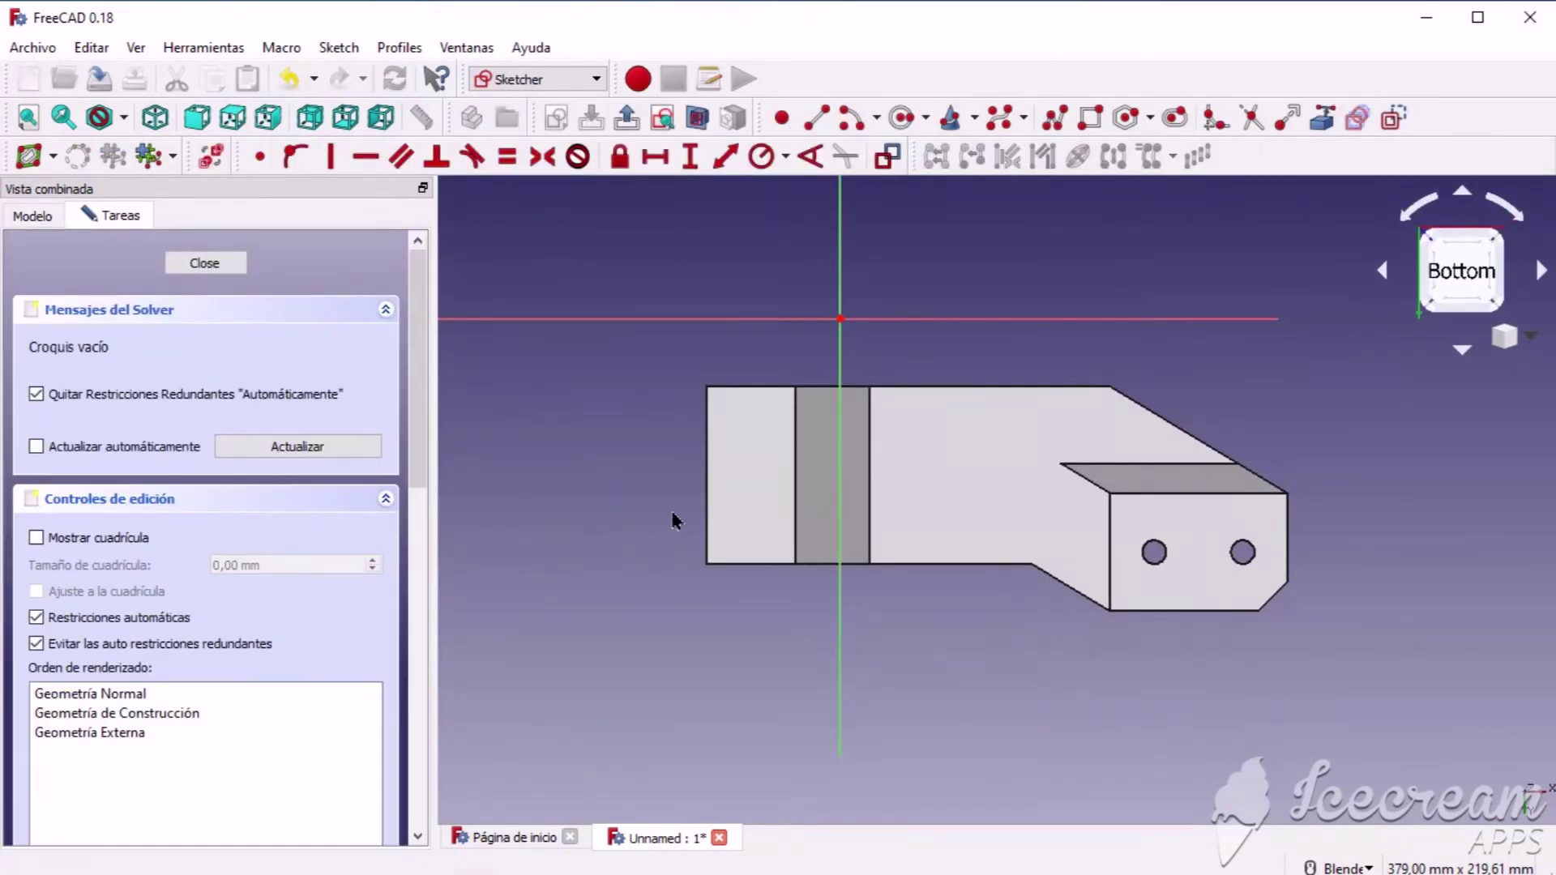
# Step: Draw a circle on the left block's top face and close the sketch
pyautogui.click(902, 120)
pyautogui.click(745, 469)
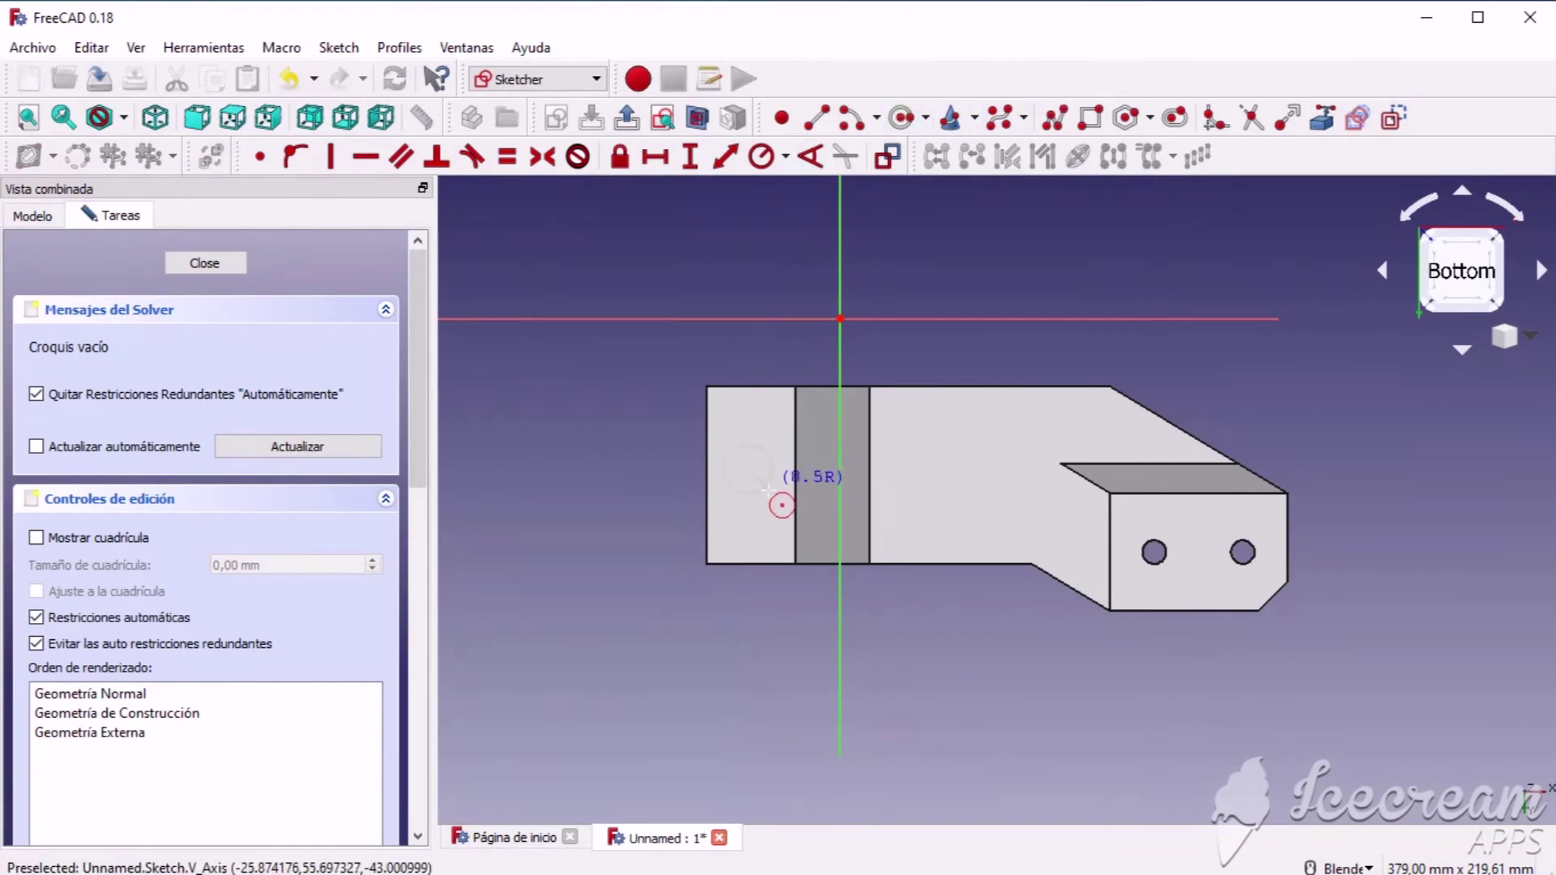
pyautogui.click(769, 496)
pyautogui.rightClick(769, 492)
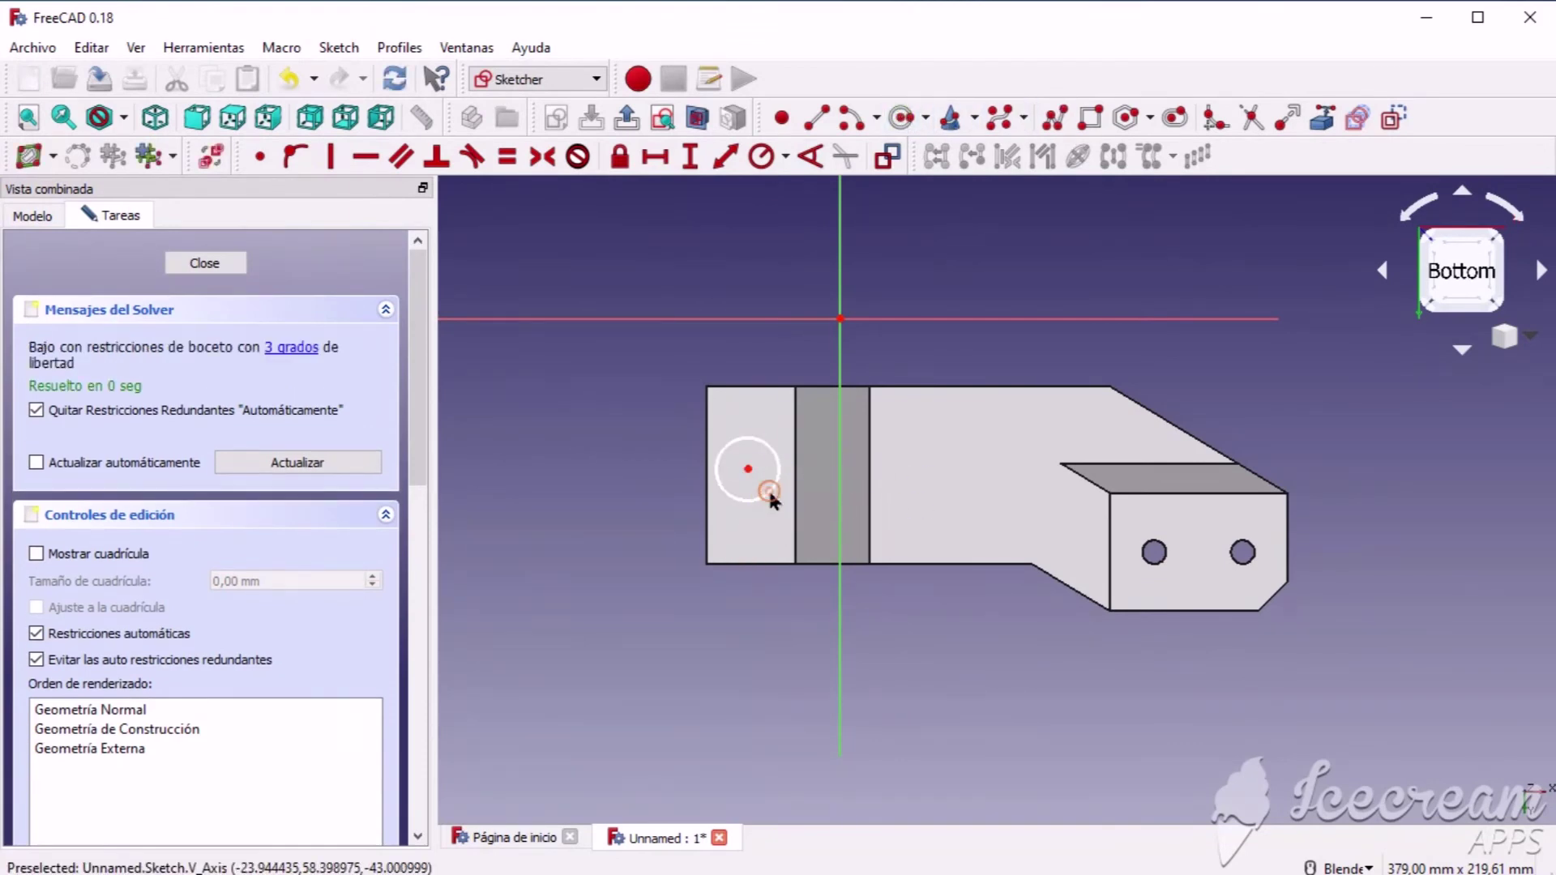
pyautogui.click(237, 265)
# Step: Pocket the circle sketch 5 mm deep to cut the round hole
pyautogui.click(98, 218)
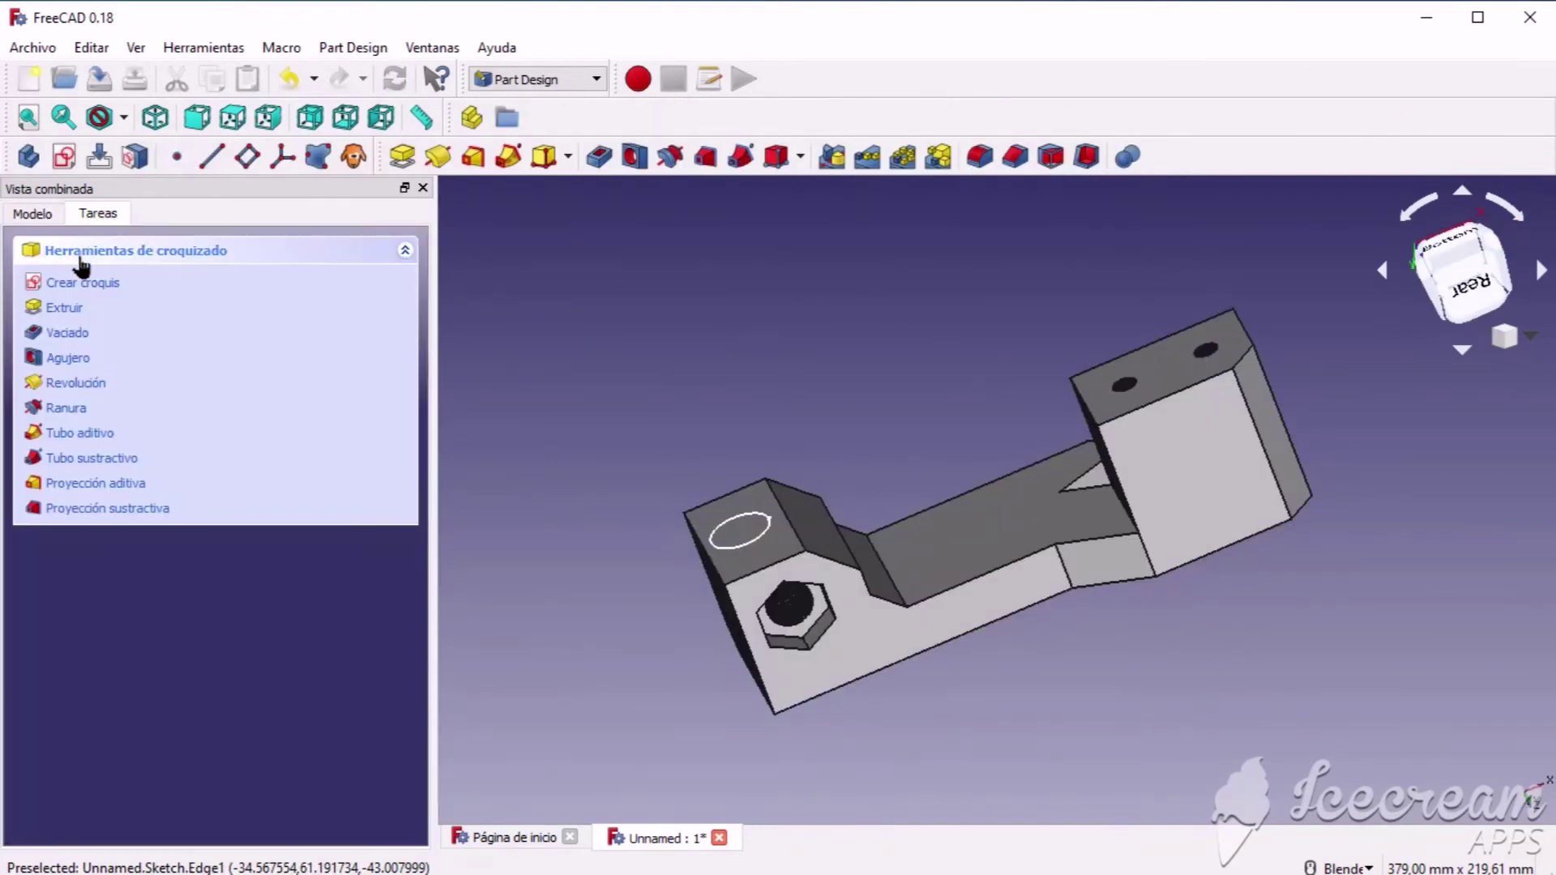
pyautogui.click(56, 332)
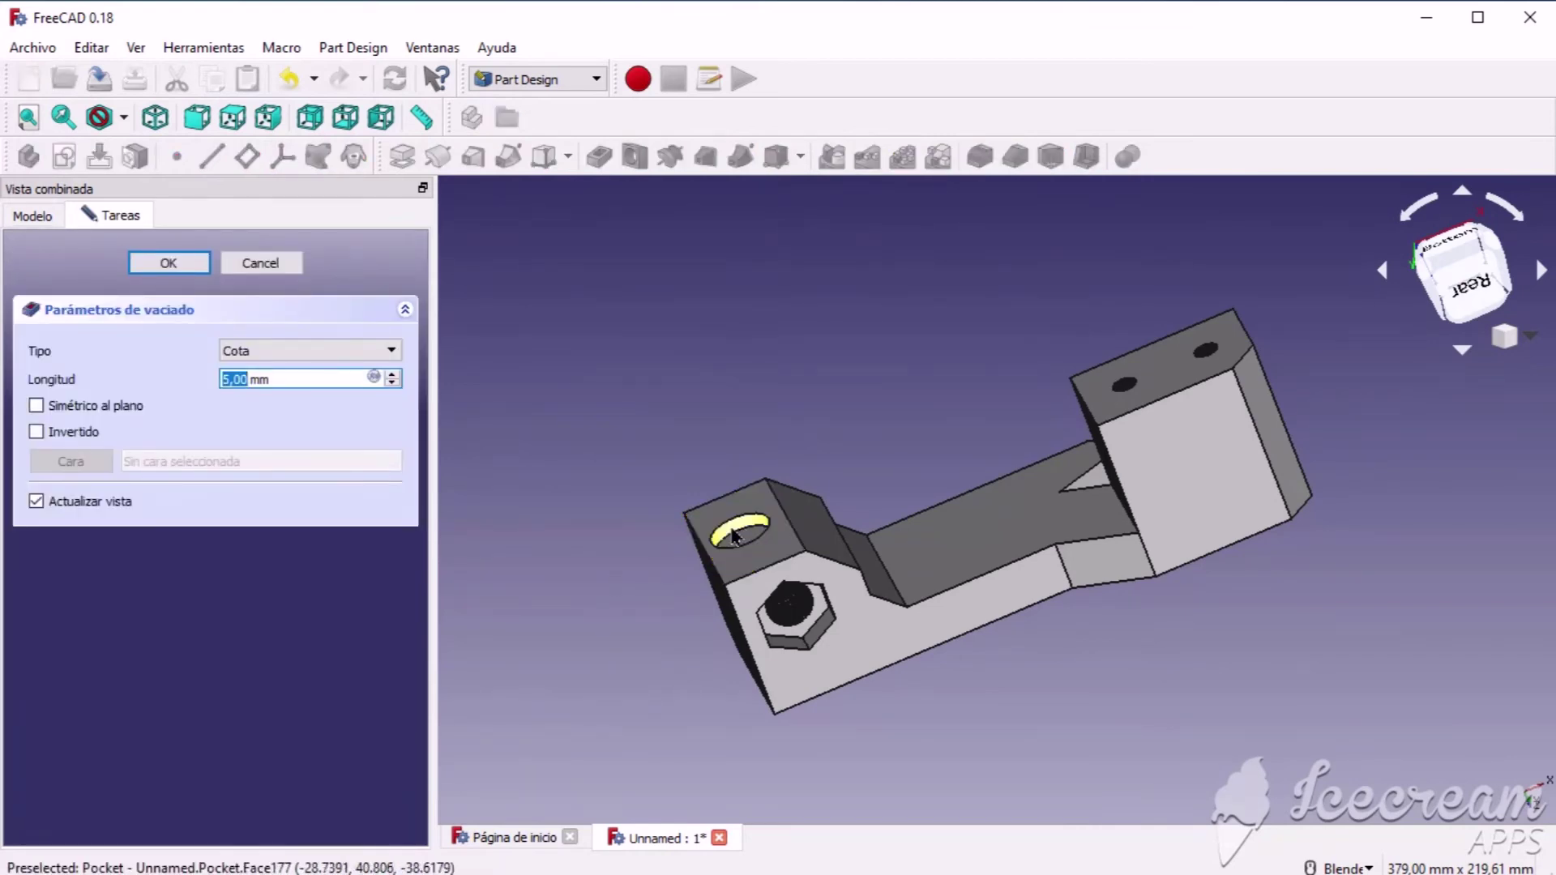
pyautogui.click(988, 529)
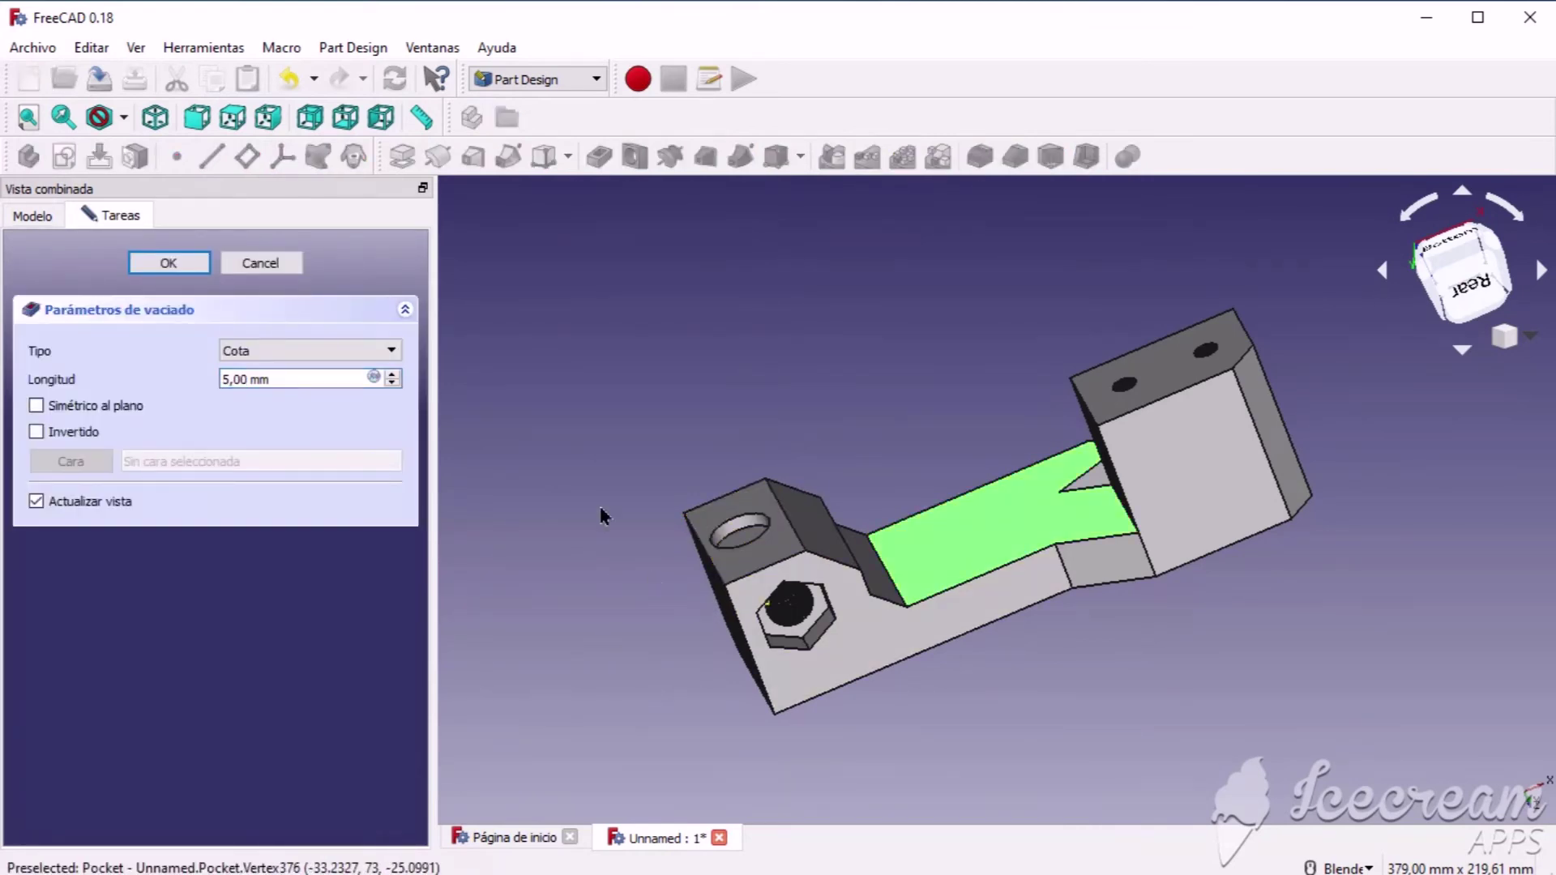
pyautogui.click(185, 265)
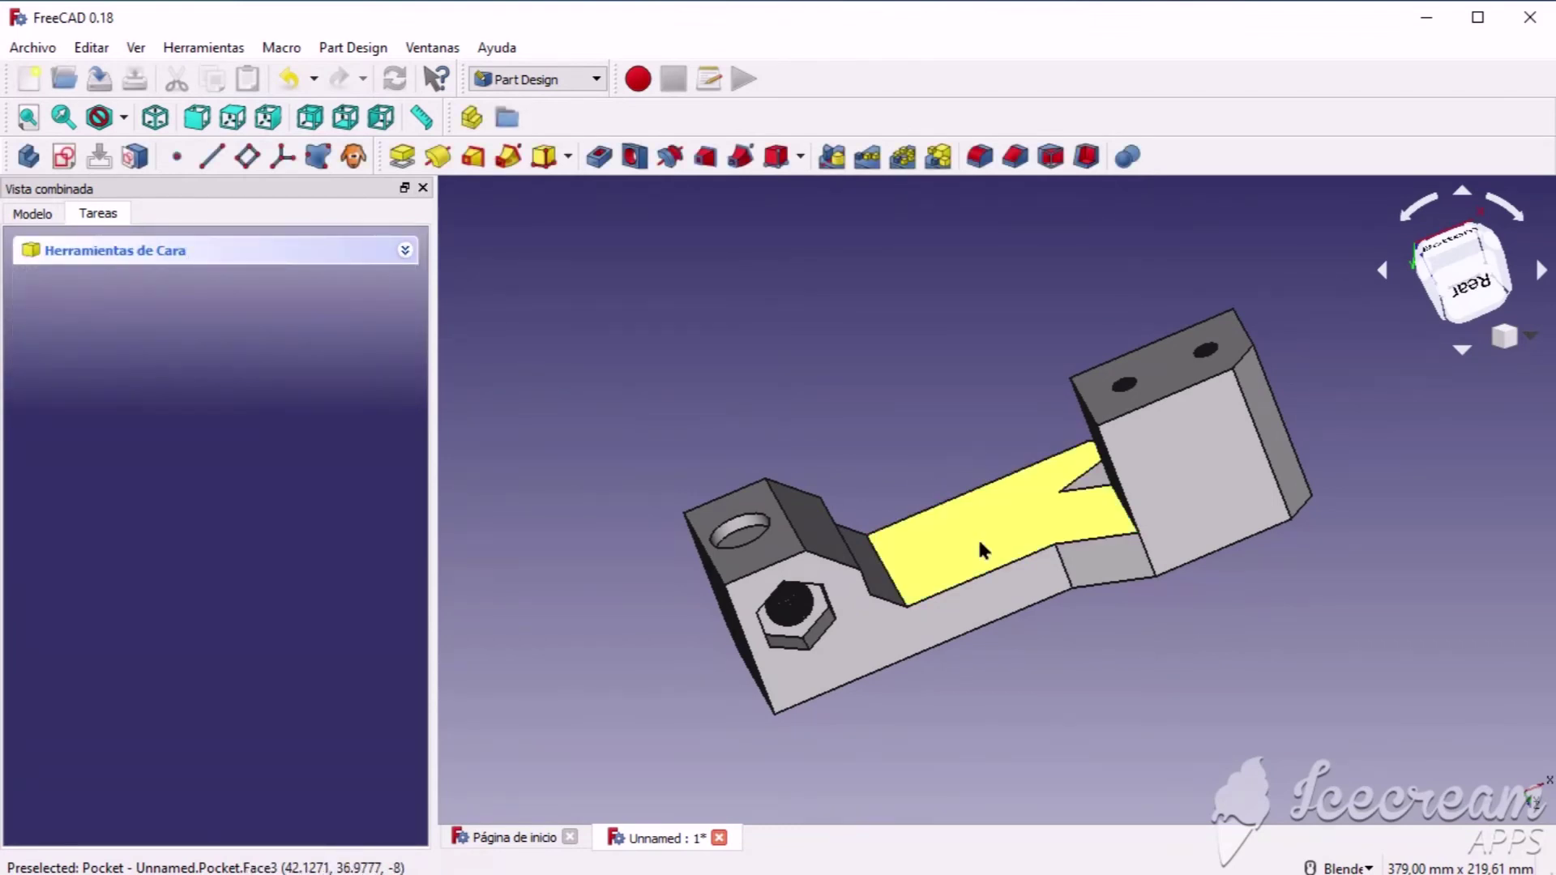
pyautogui.click(790, 544)
# Step: Sketch a two-corner rectangle on the middle arm's top face and close the sketch
pyautogui.click(1029, 511)
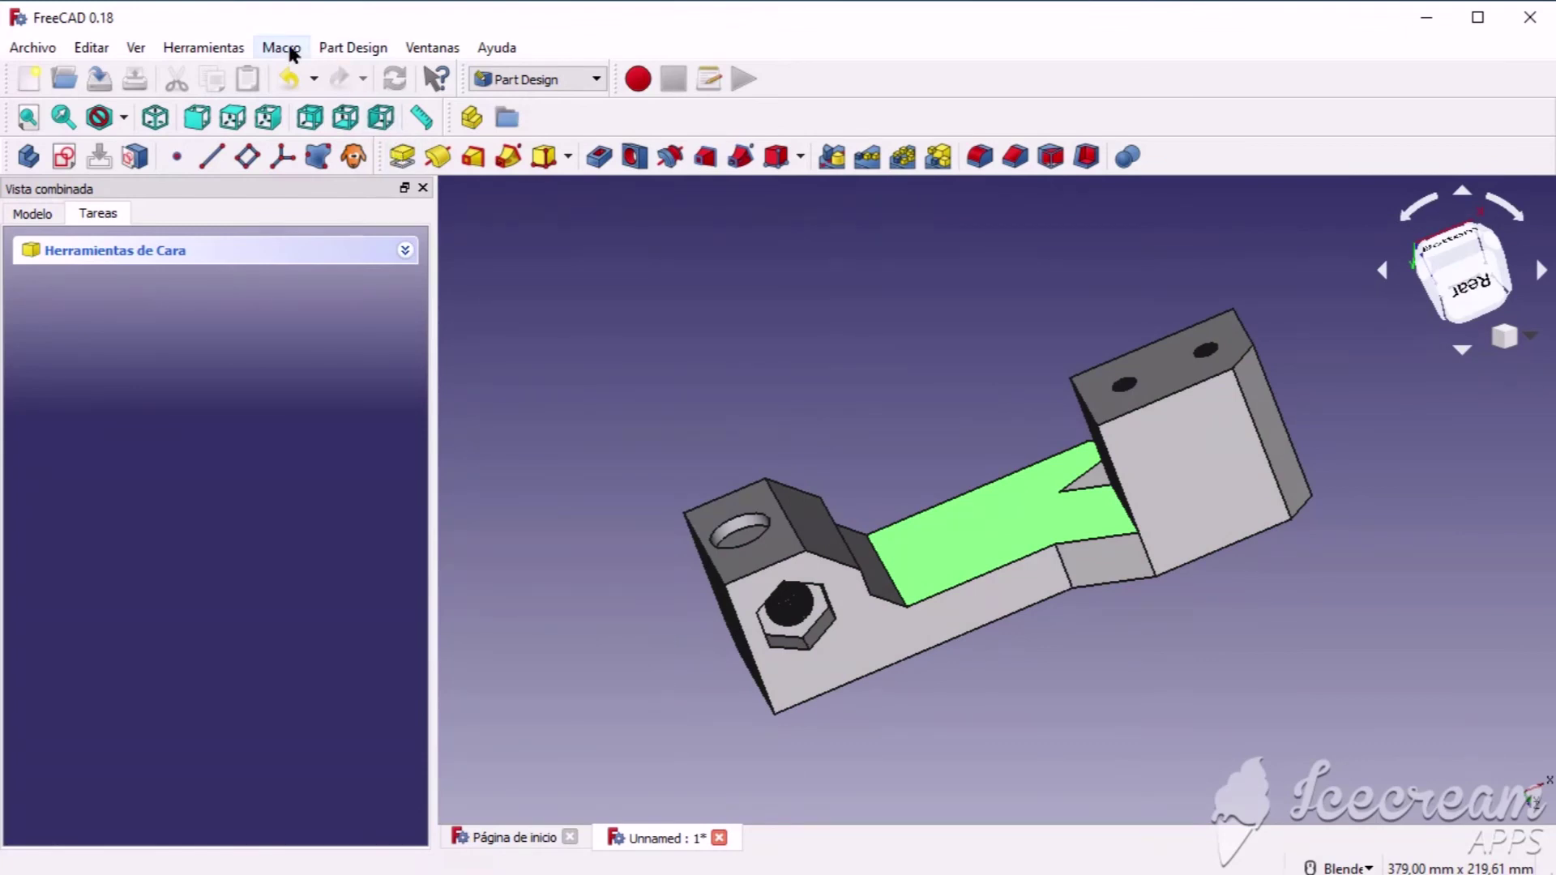
pyautogui.click(64, 155)
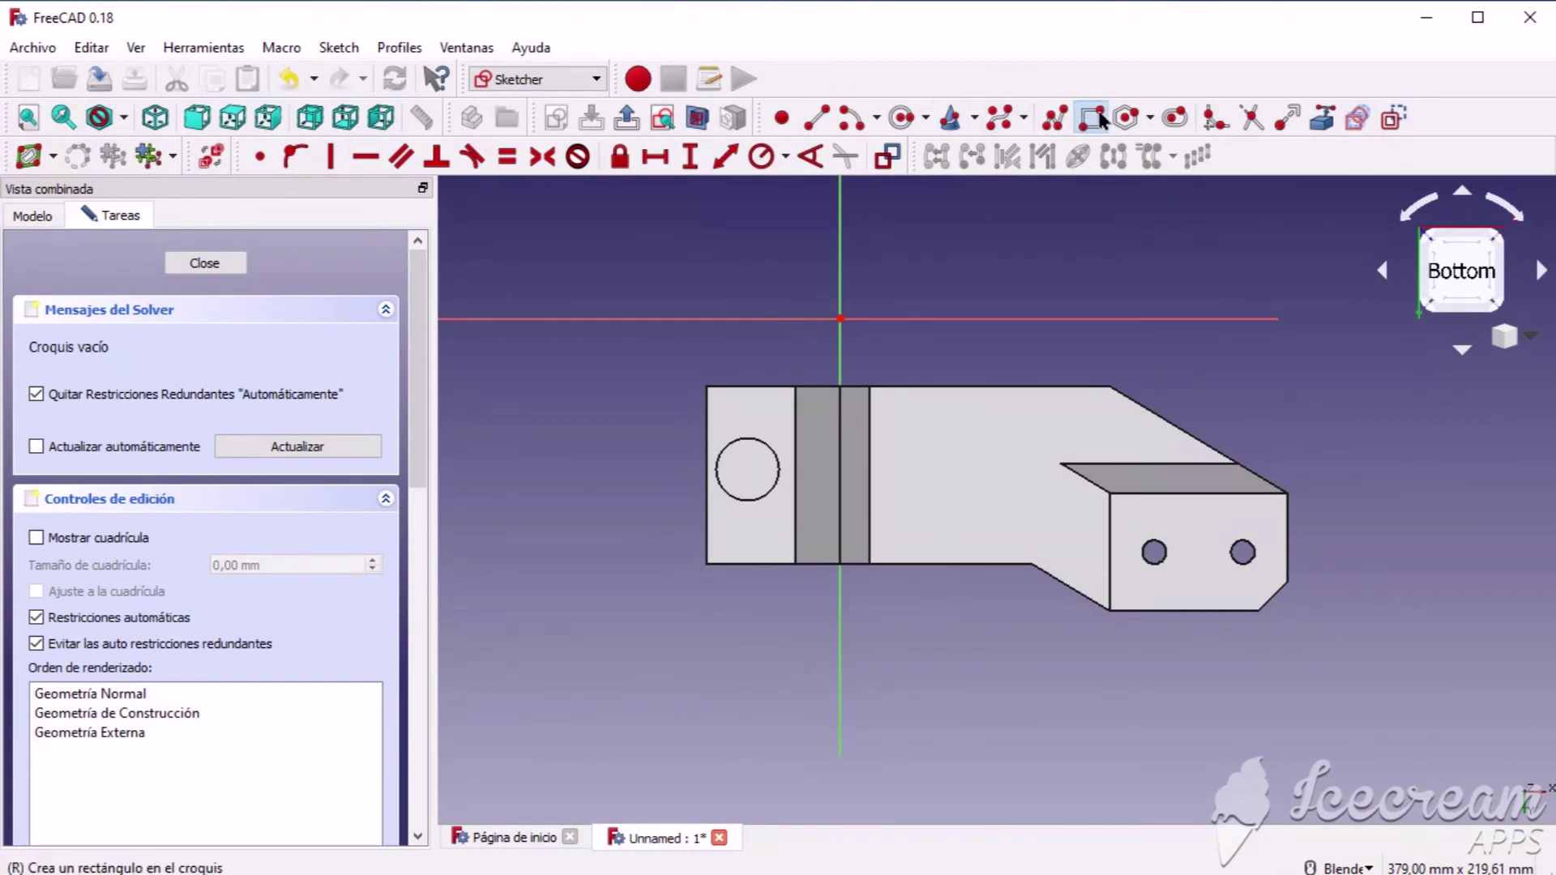
pyautogui.click(1090, 117)
pyautogui.click(916, 447)
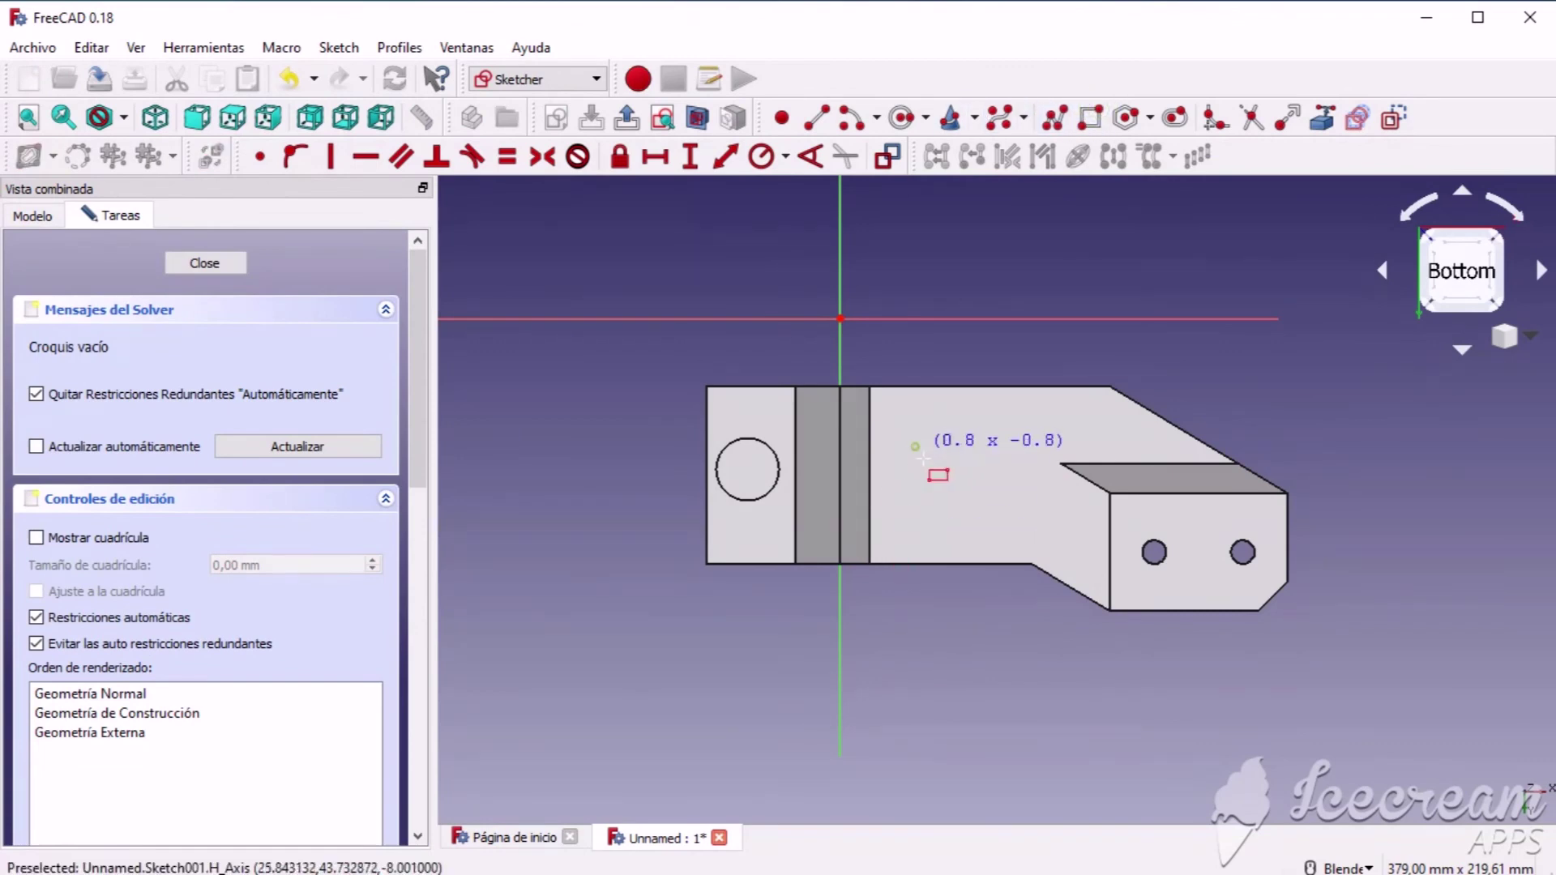
pyautogui.click(1003, 512)
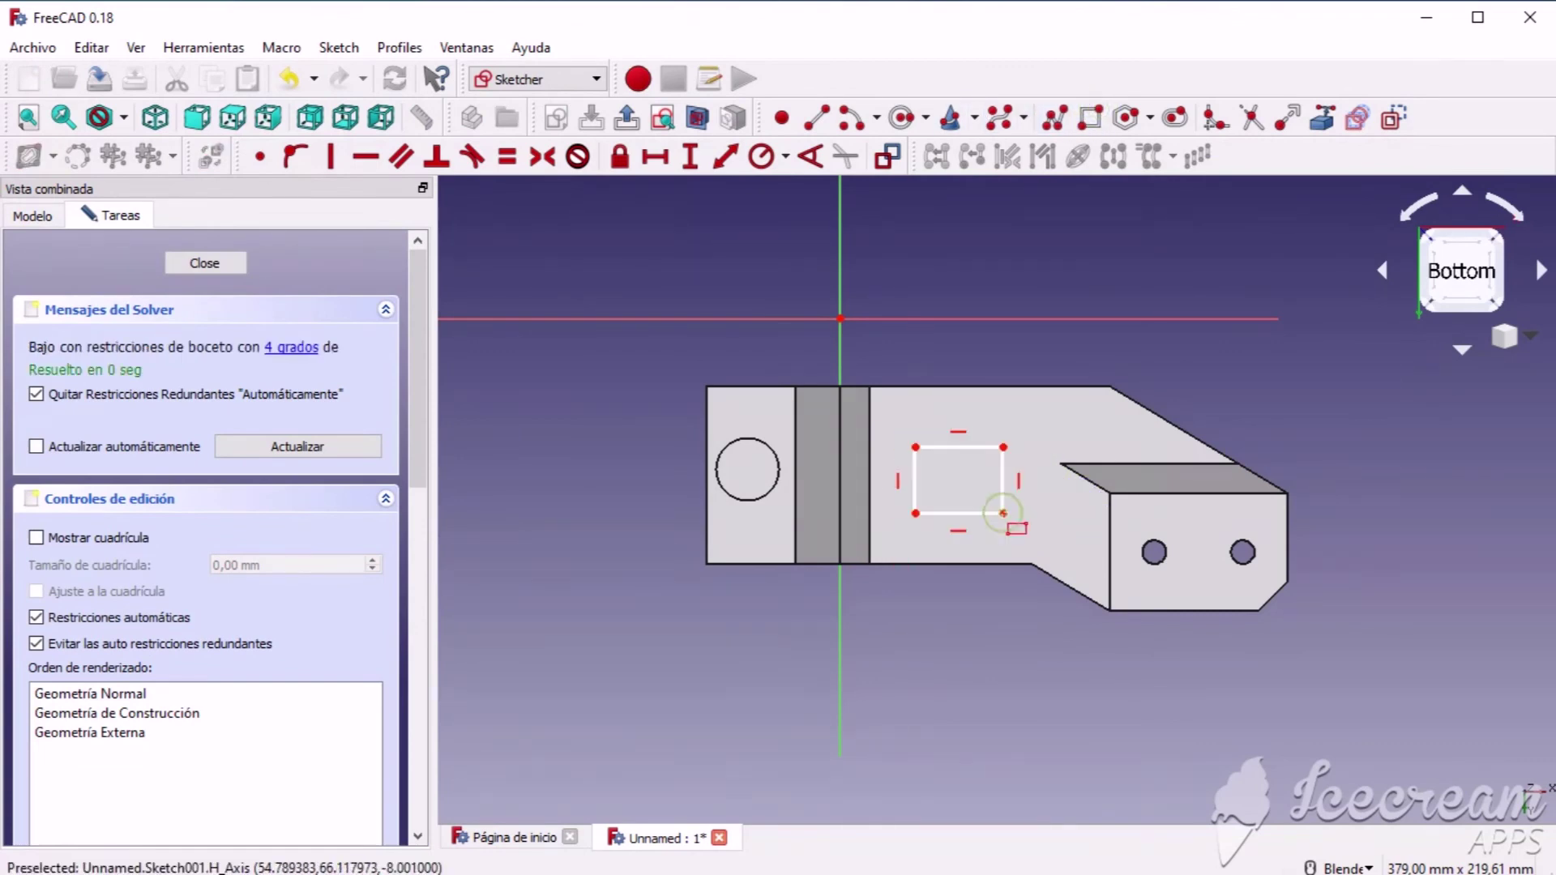
pyautogui.click(207, 264)
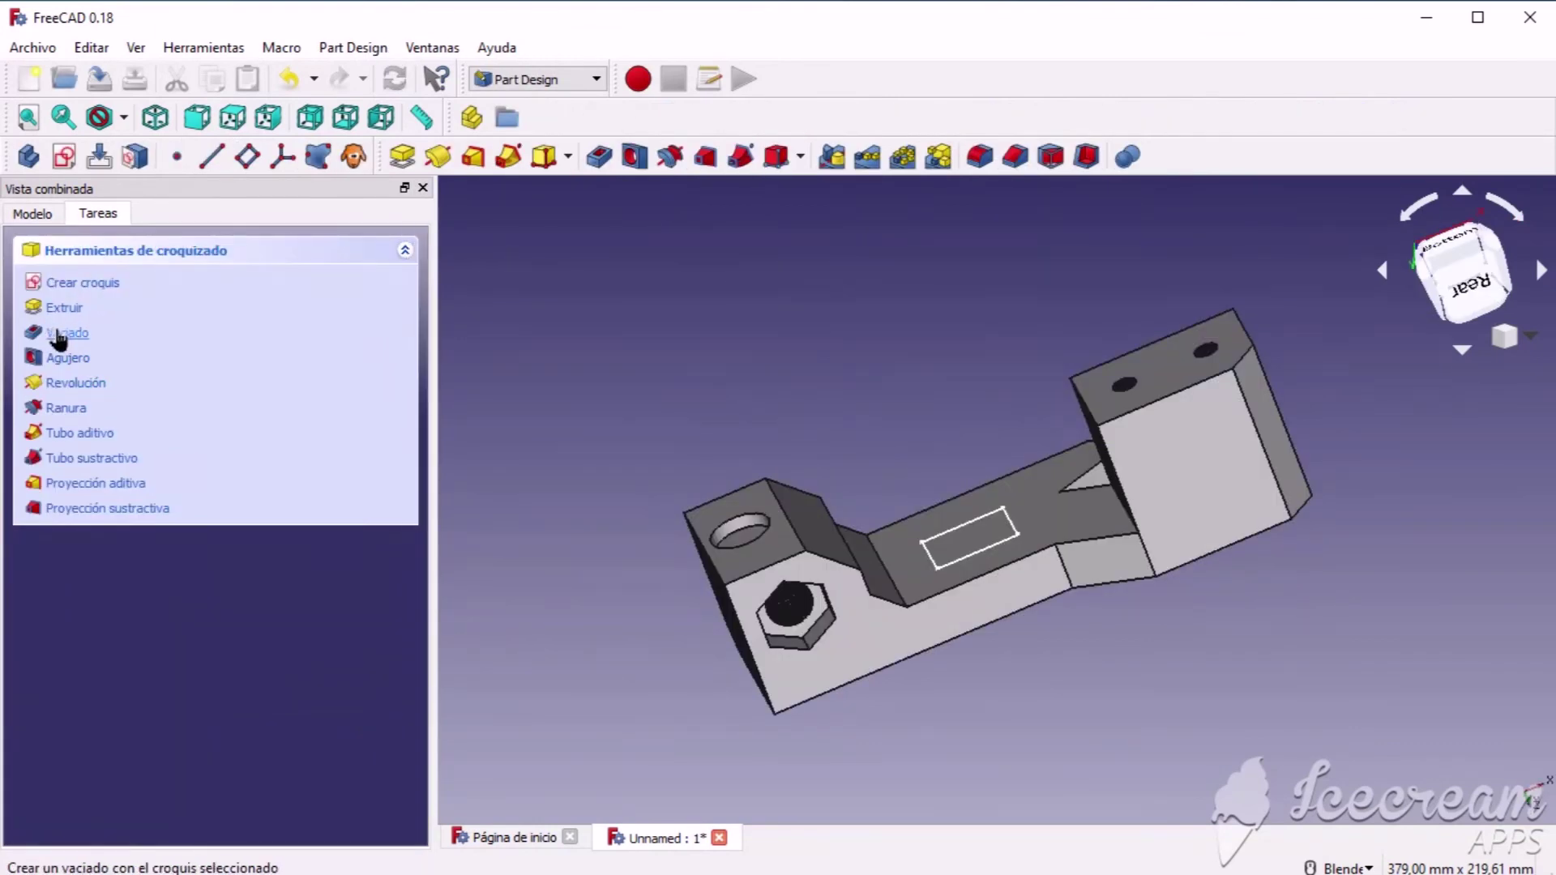
# Step: Discard the unwanted pad and select Sketch001 in the model tree
pyautogui.click(69, 313)
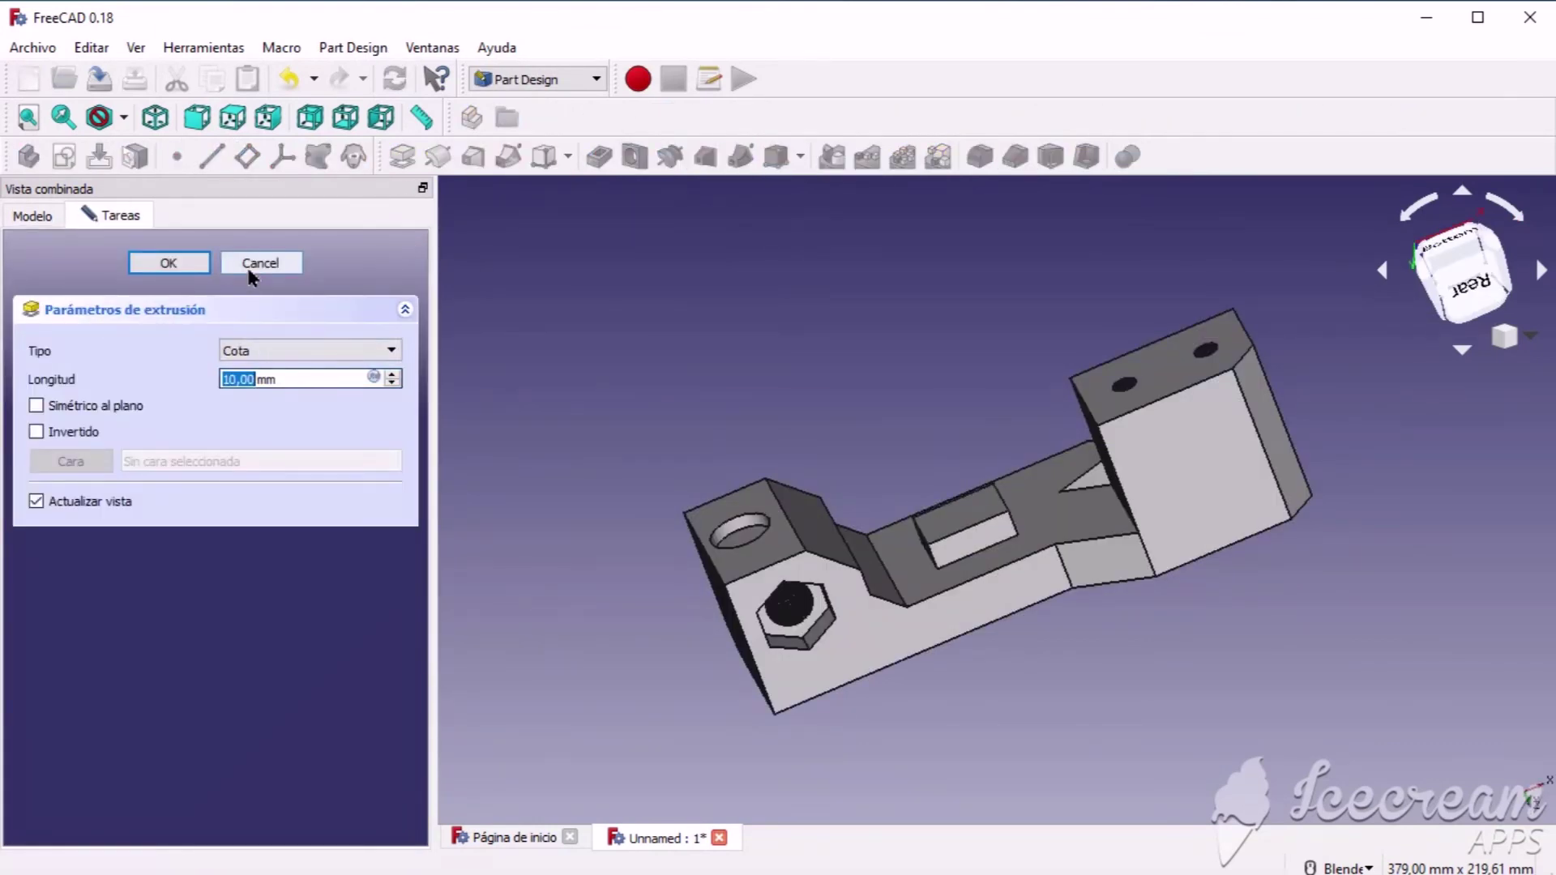
pyautogui.click(250, 267)
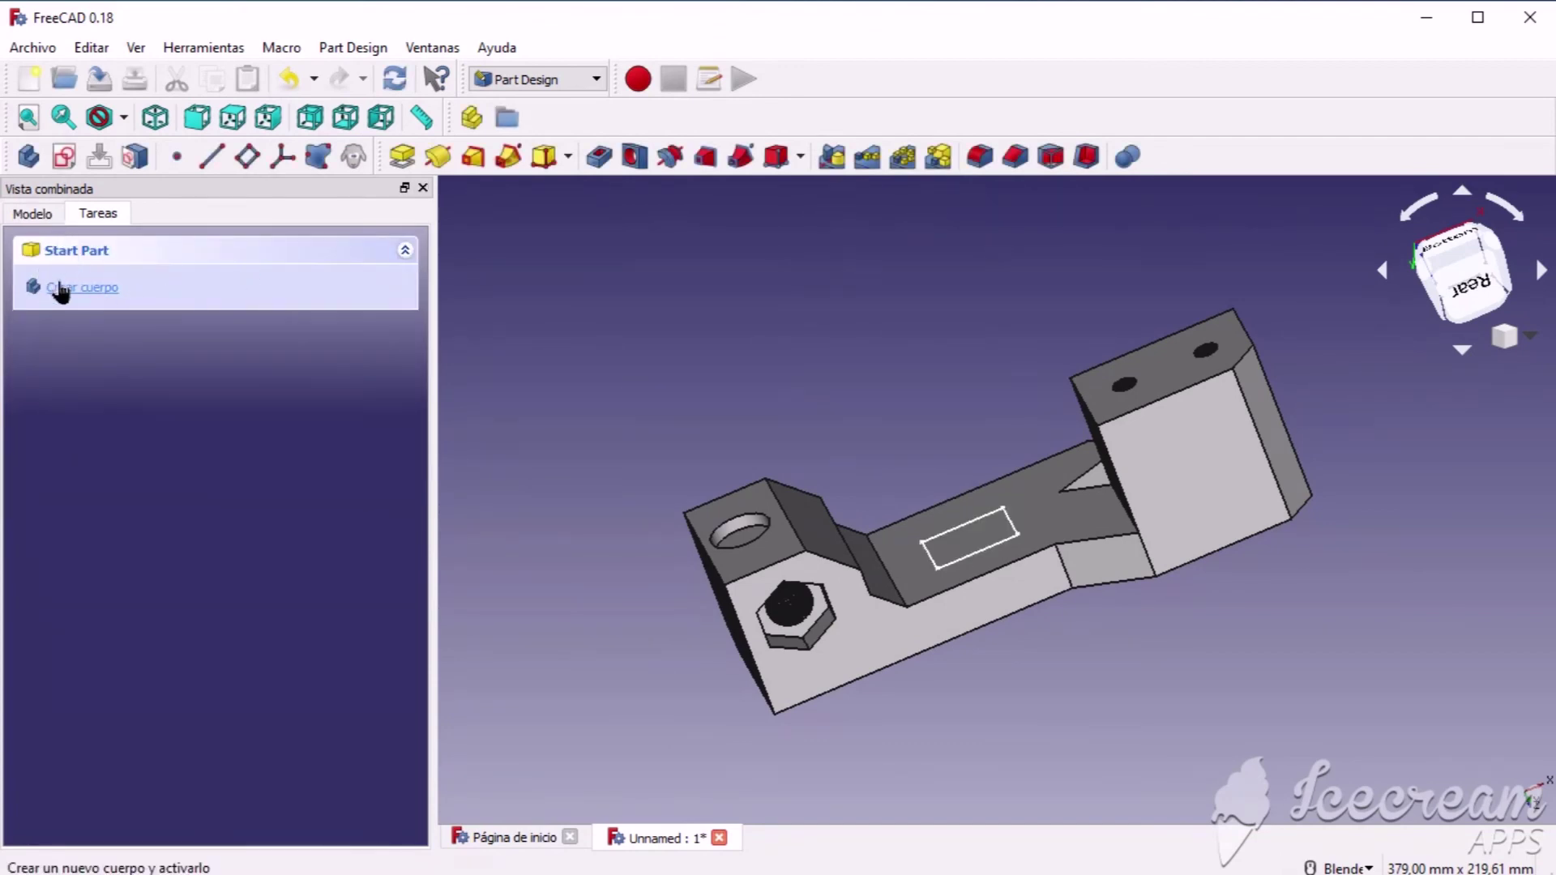
pyautogui.click(34, 217)
pyautogui.click(125, 447)
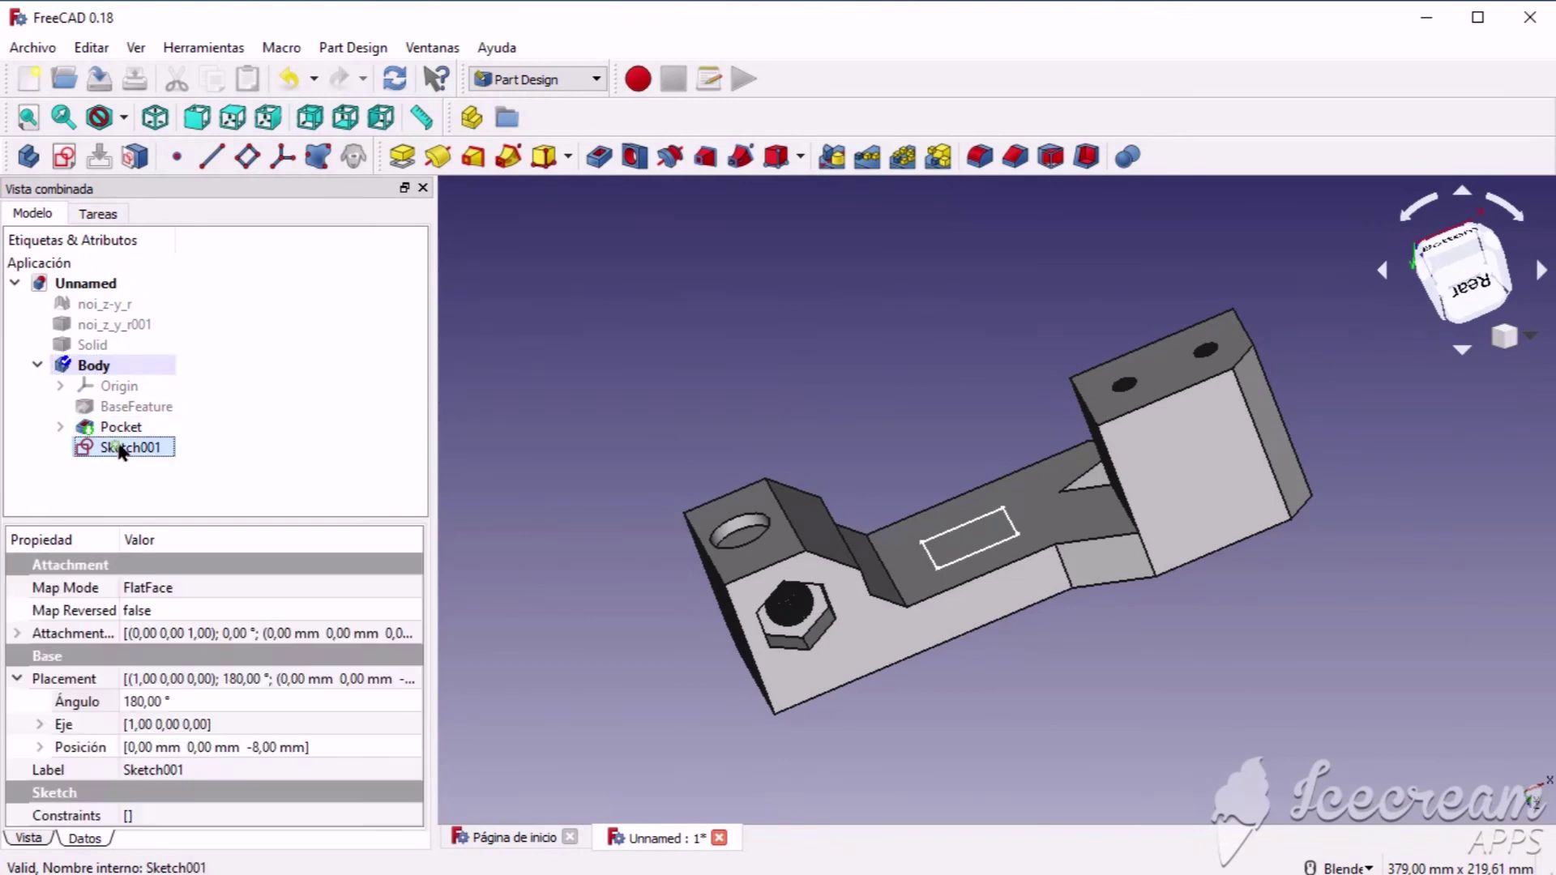
# Step: Pocket Sketch001 with a 20 mm length, cutting a slot through the middle arm
pyautogui.click(98, 214)
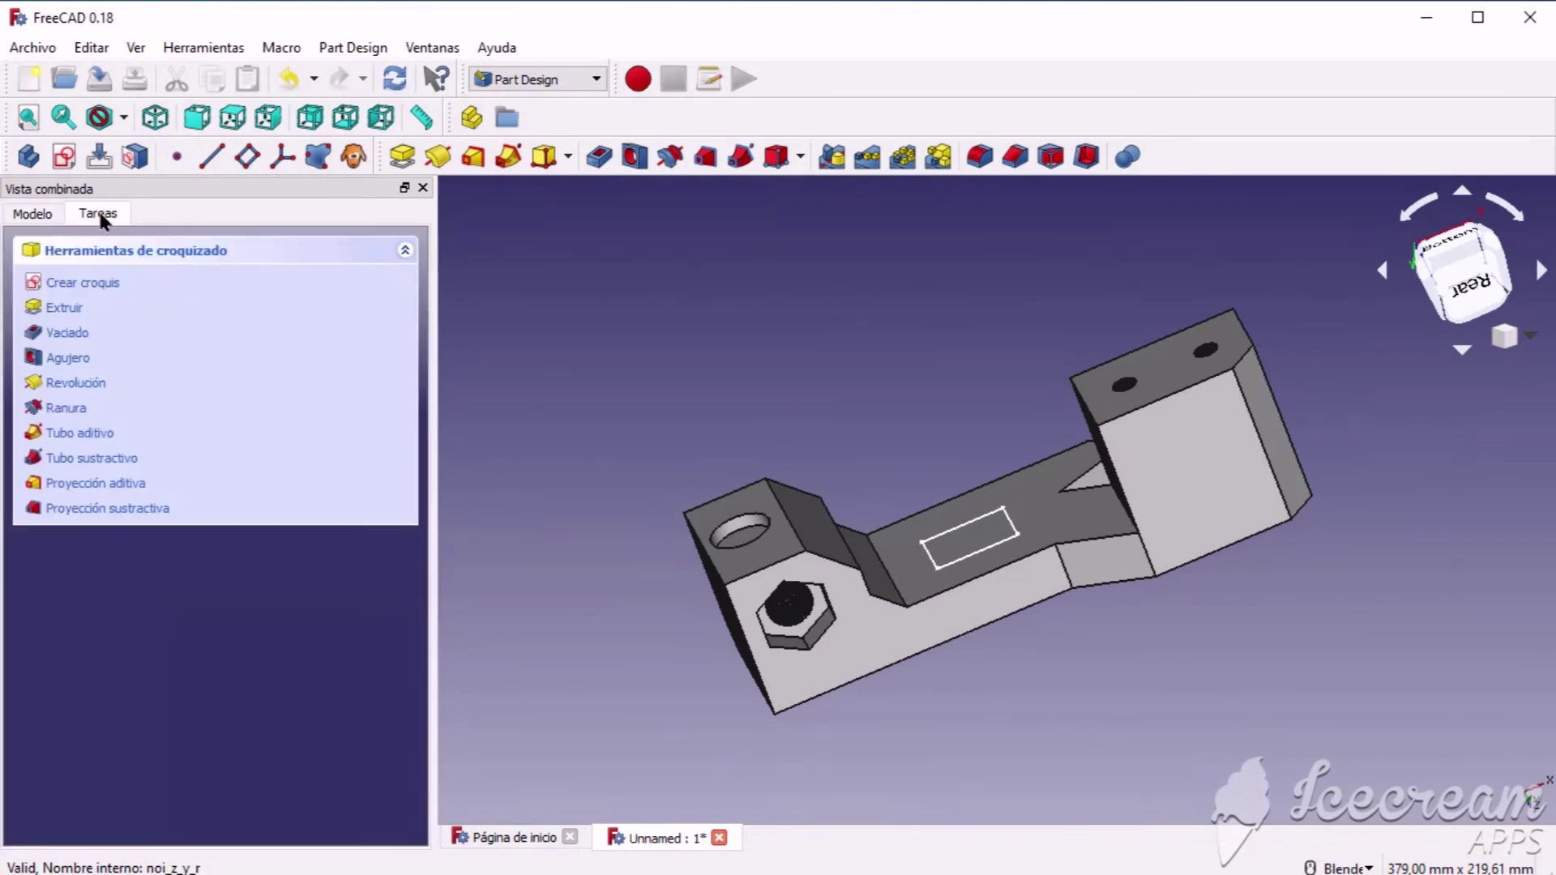
pyautogui.click(72, 330)
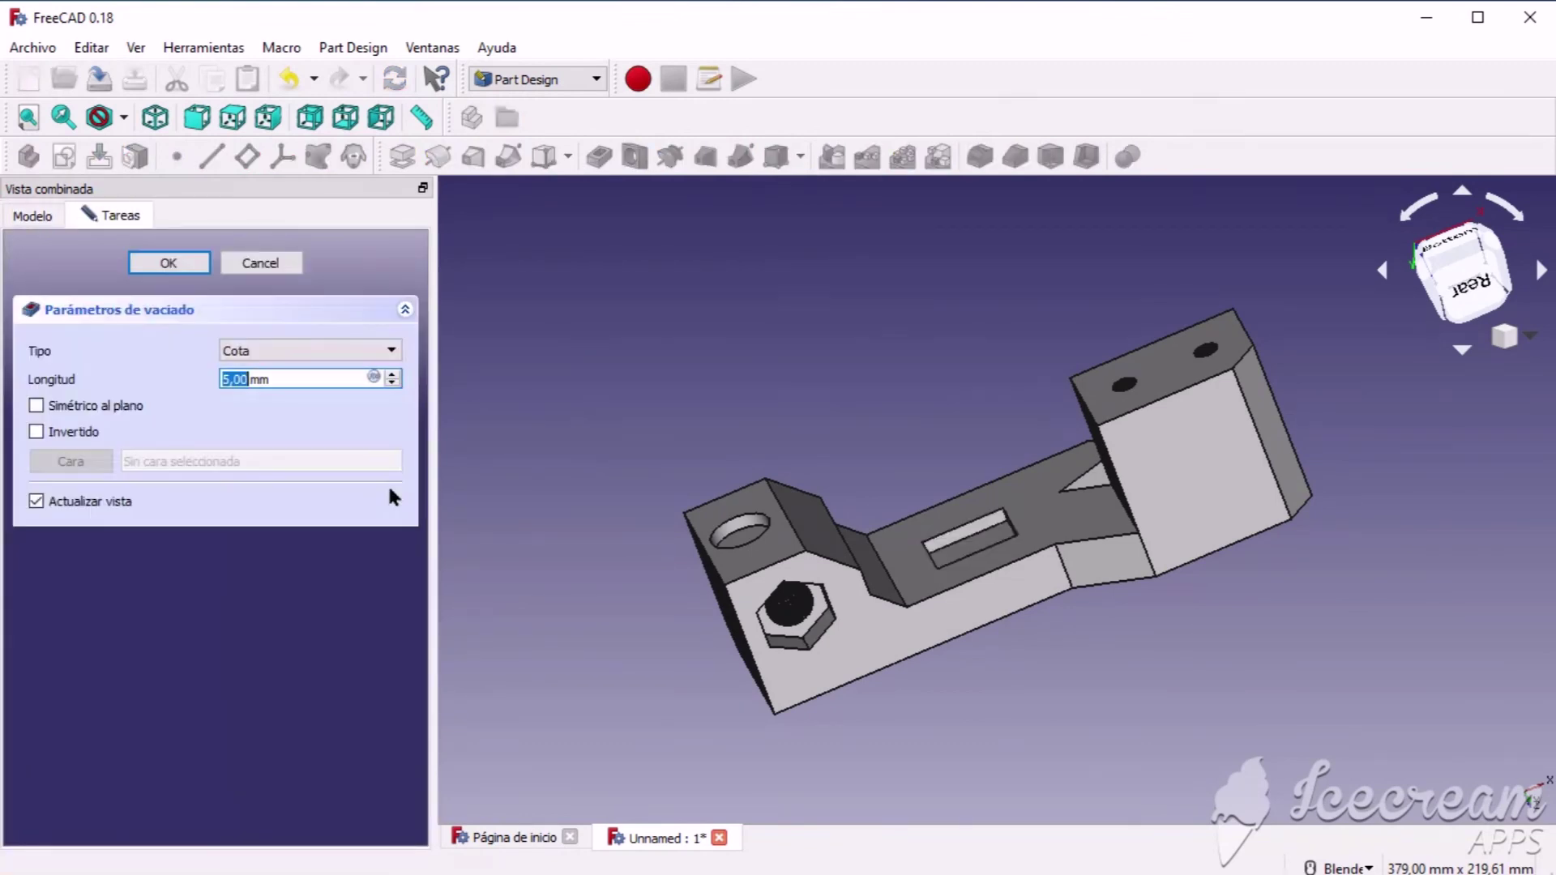
pyautogui.moveTo(320, 379); pyautogui.dragTo(195, 376)
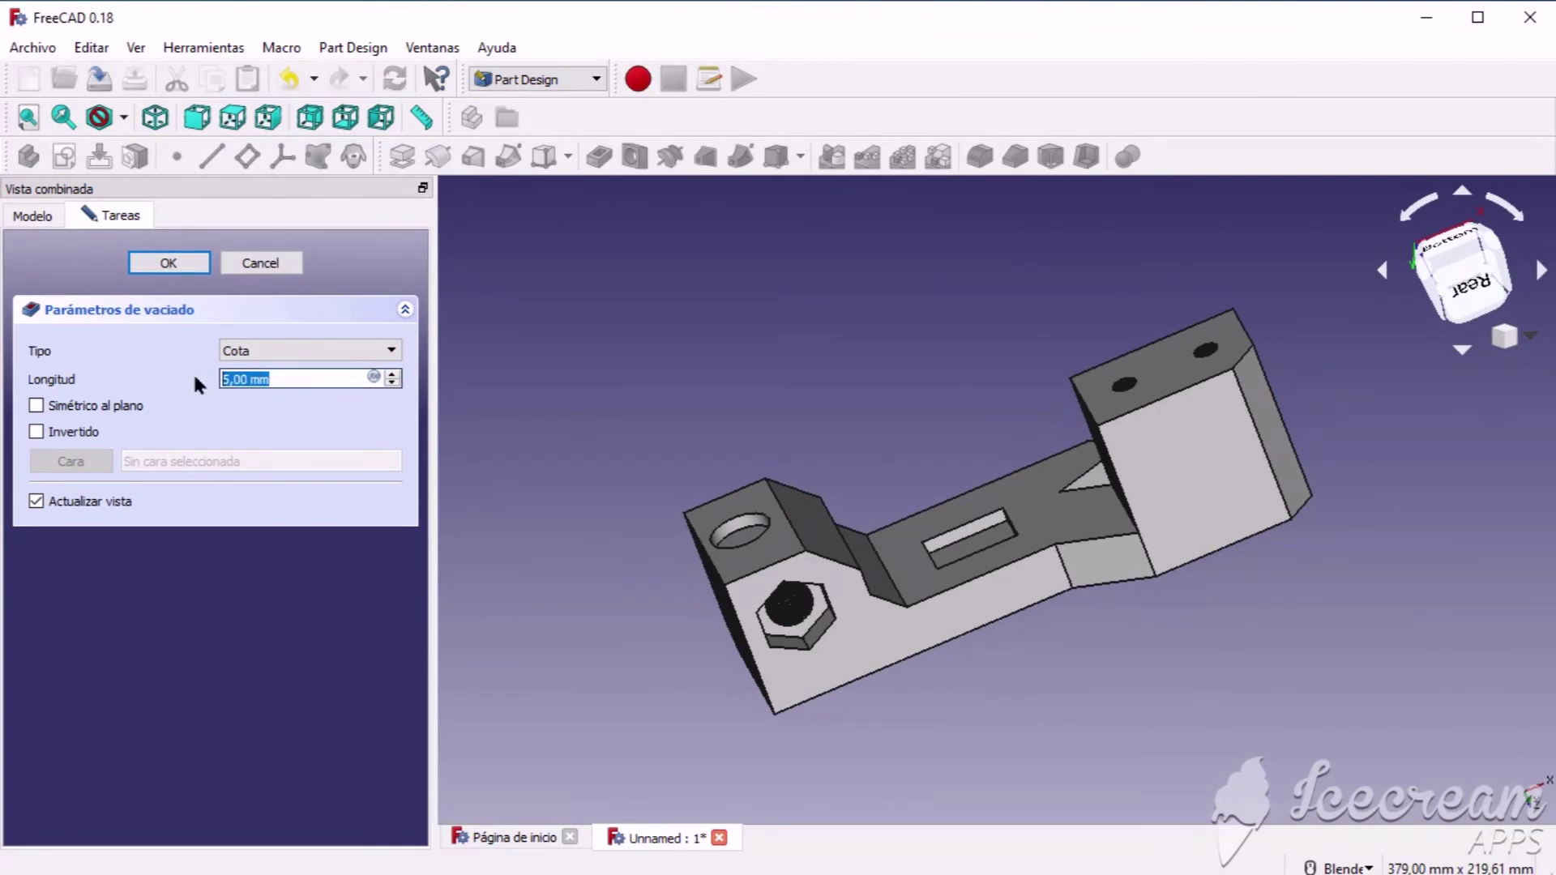
pyautogui.write('20')
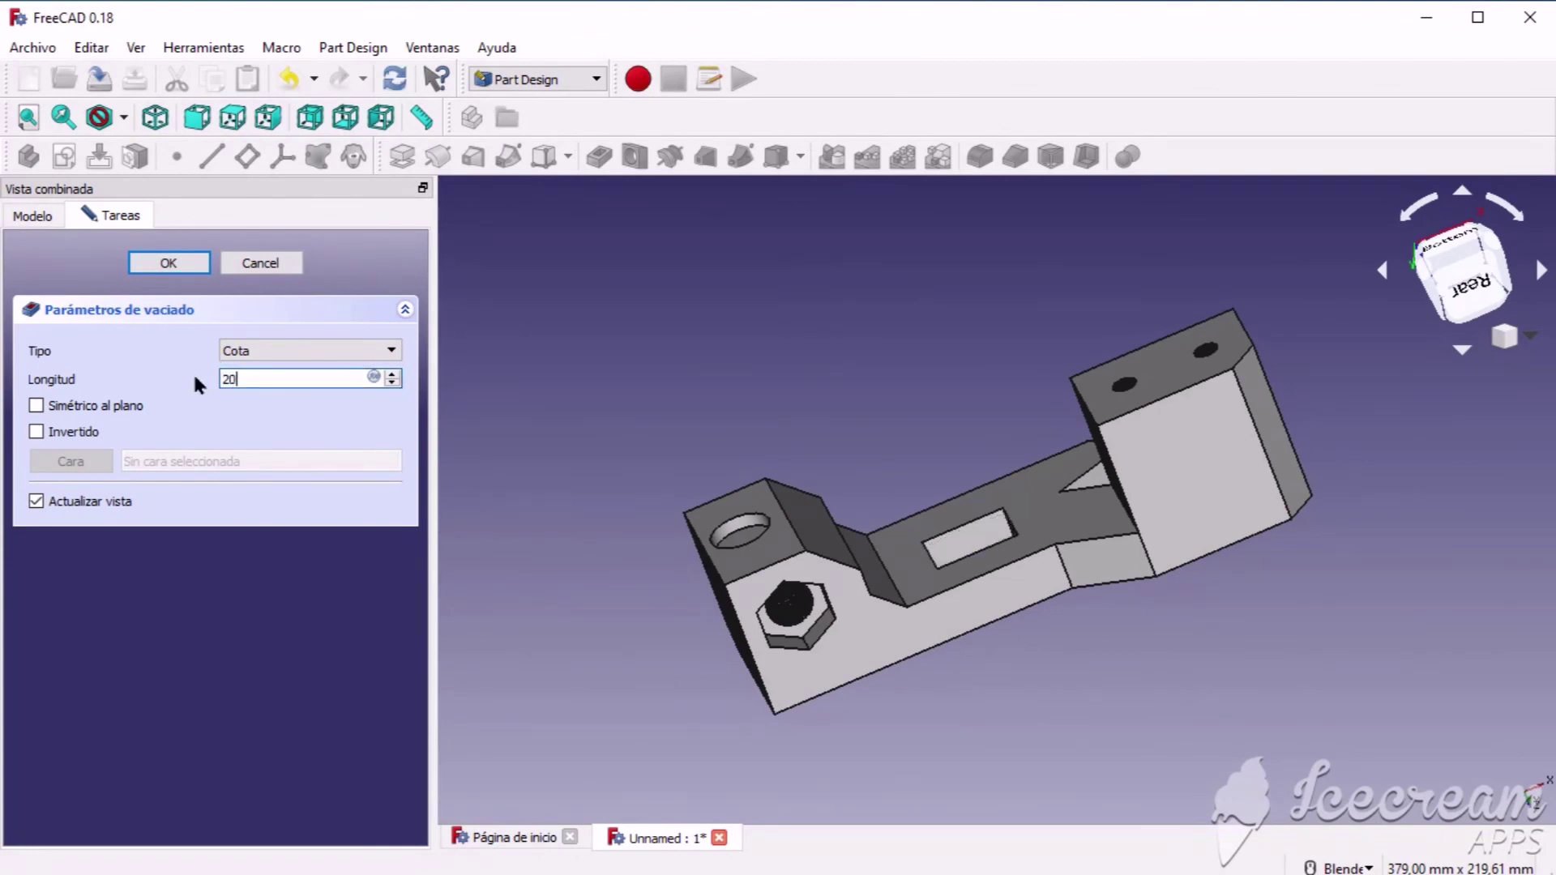
pyautogui.moveTo(769, 382); pyautogui.dragTo(860, 478, button='middle')
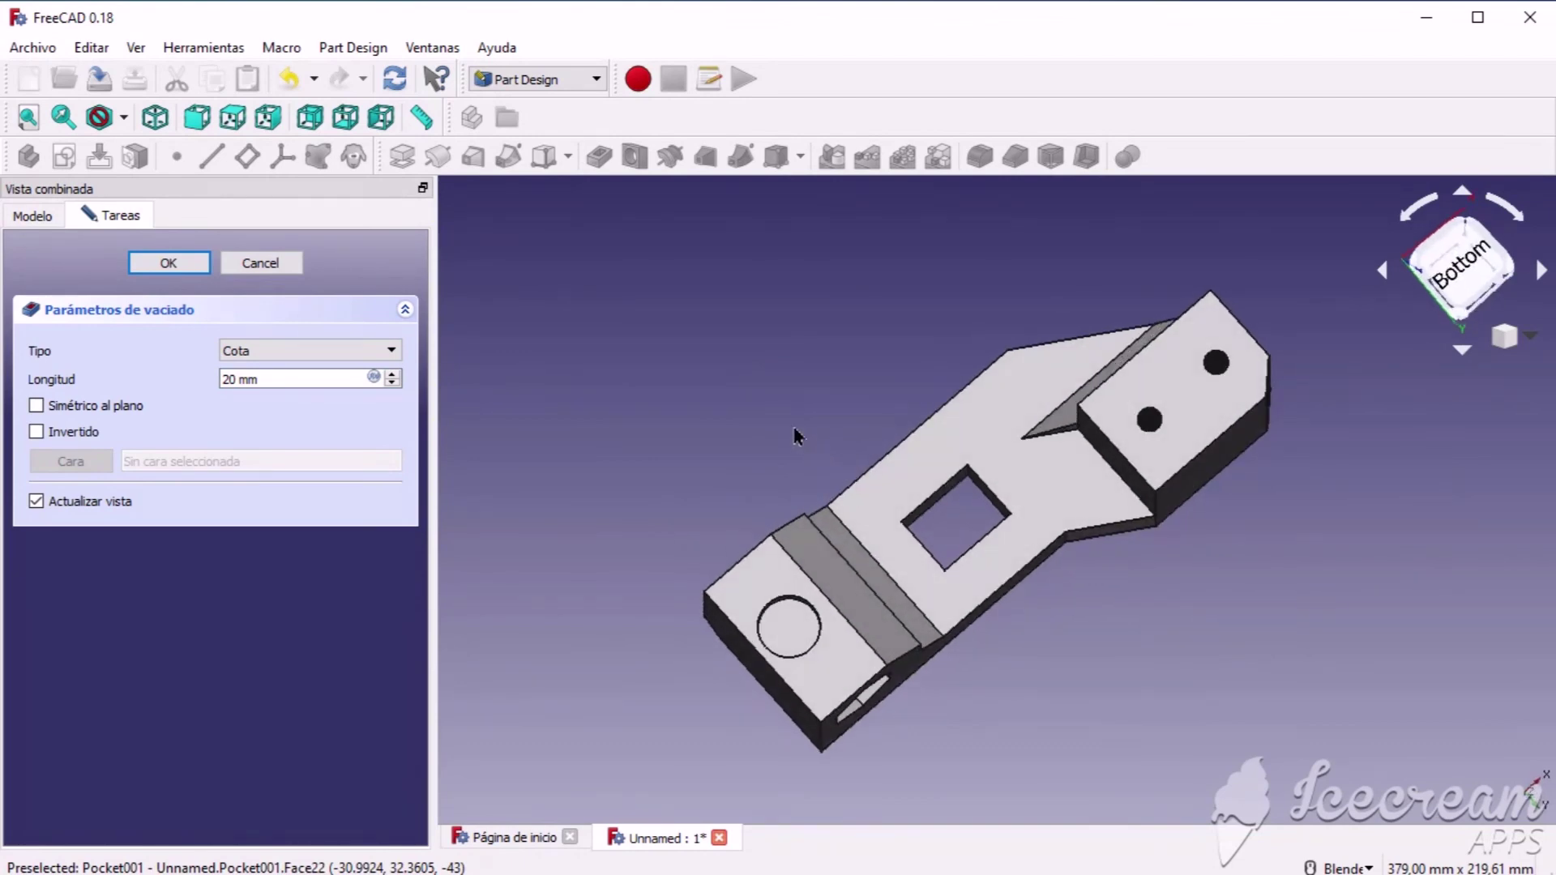